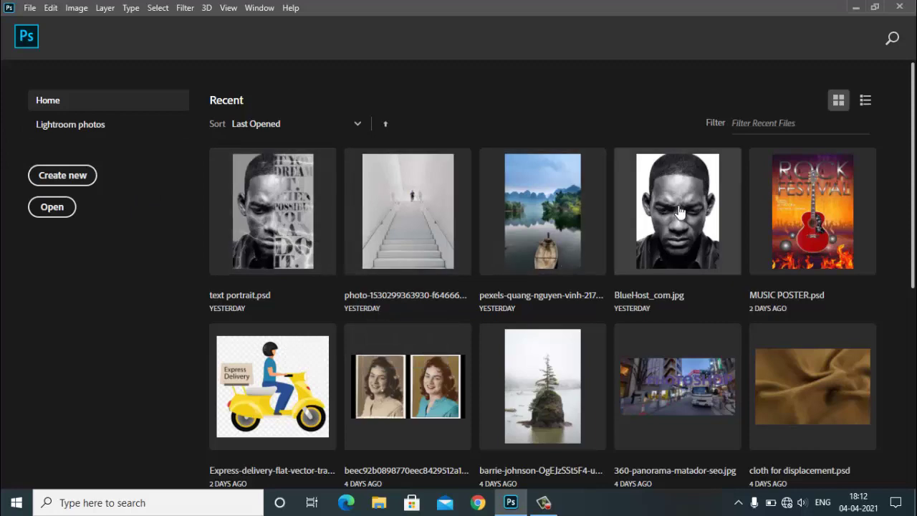
Start setting up a new document and bring up the blank Print presets.
{"action": "key", "text": "ctrl+n"}
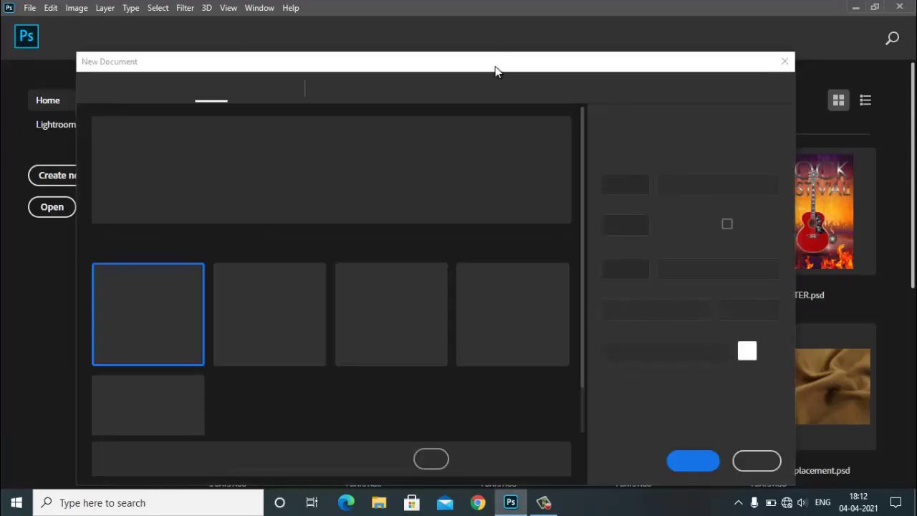
{"action": "left_click_drag", "start_coordinate": [494, 65], "coordinate": [513, 34]}
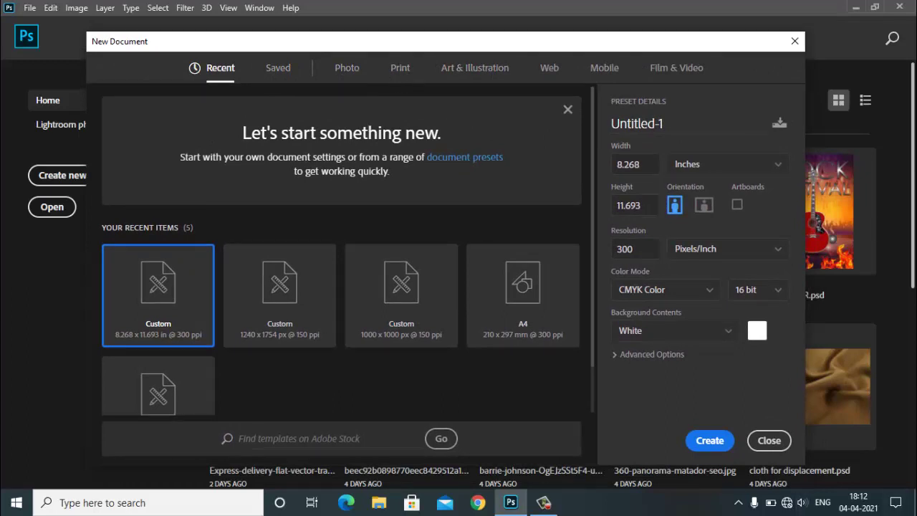
{"action": "left_click", "coordinate": [401, 69]}
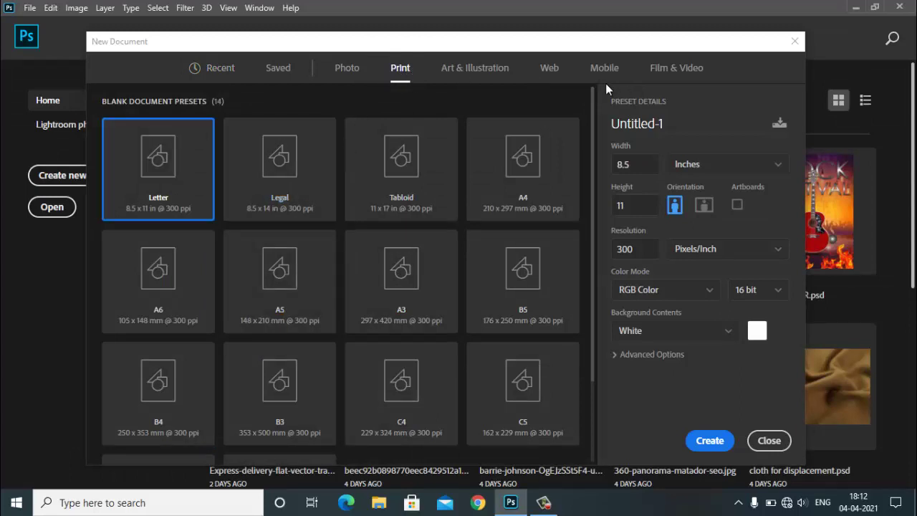
Review the Art & Illustration, Web, Mobile, Film & Video and Photo presets, ending on the Print category.
{"action": "left_click", "coordinate": [482, 78]}
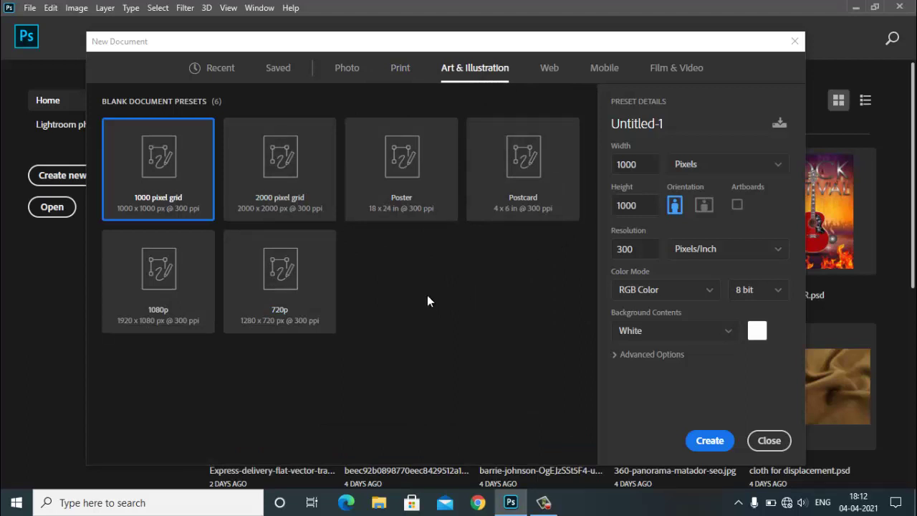
{"action": "left_click", "coordinate": [549, 69]}
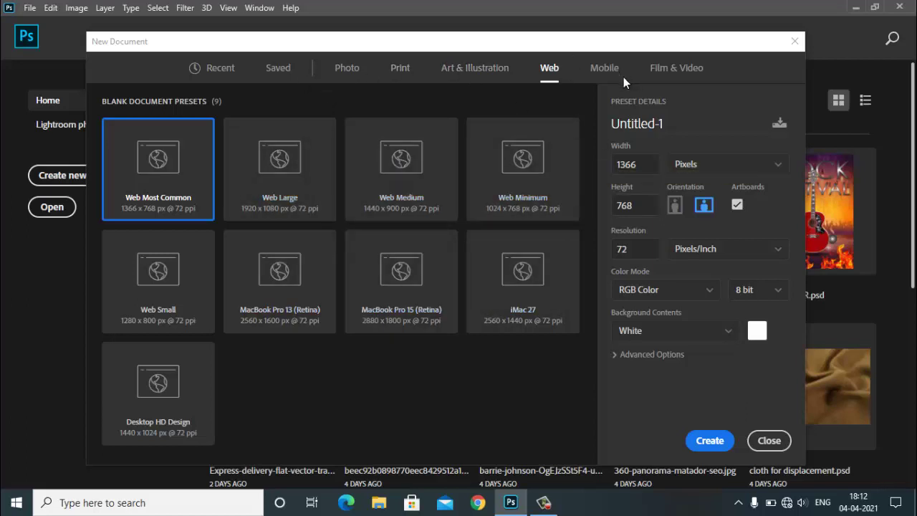
{"action": "left_click", "coordinate": [604, 68]}
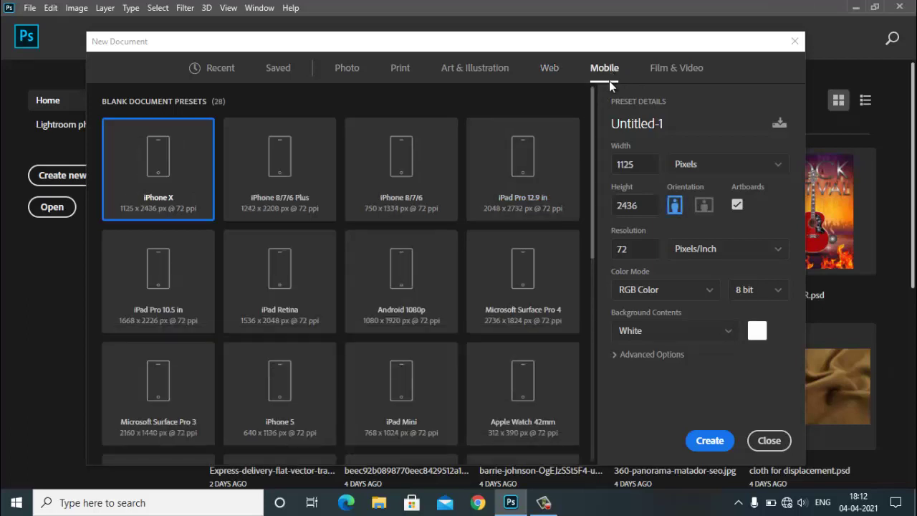
{"action": "left_click", "coordinate": [680, 71]}
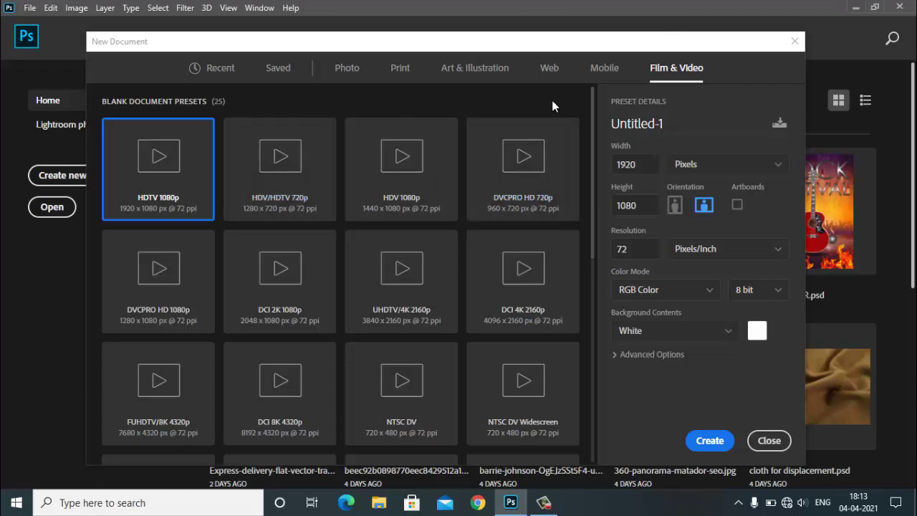
{"action": "left_click", "coordinate": [349, 71]}
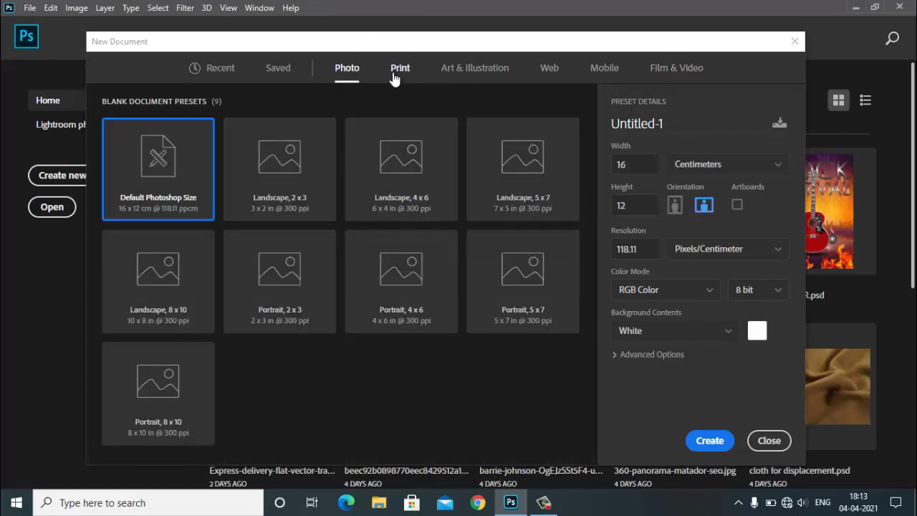
{"action": "left_click", "coordinate": [412, 70]}
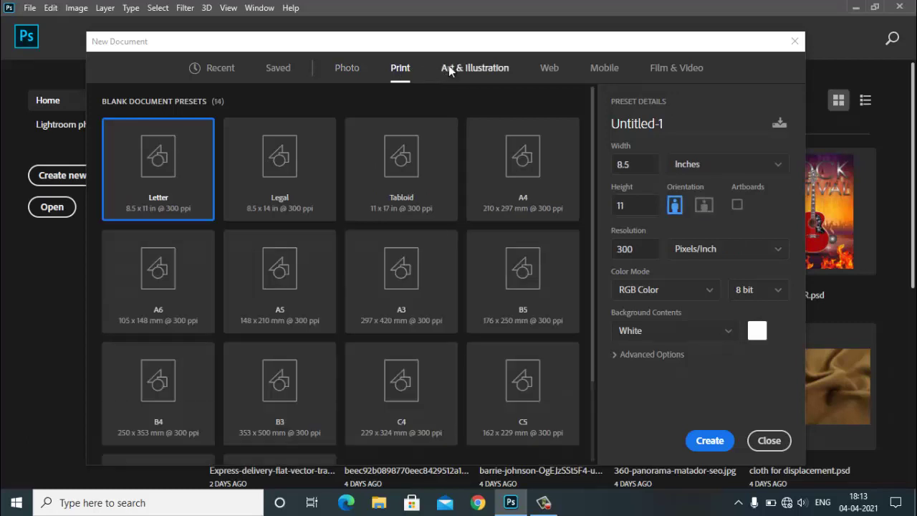
{"action": "left_click", "coordinate": [446, 68]}
{"action": "left_click", "coordinate": [405, 71]}
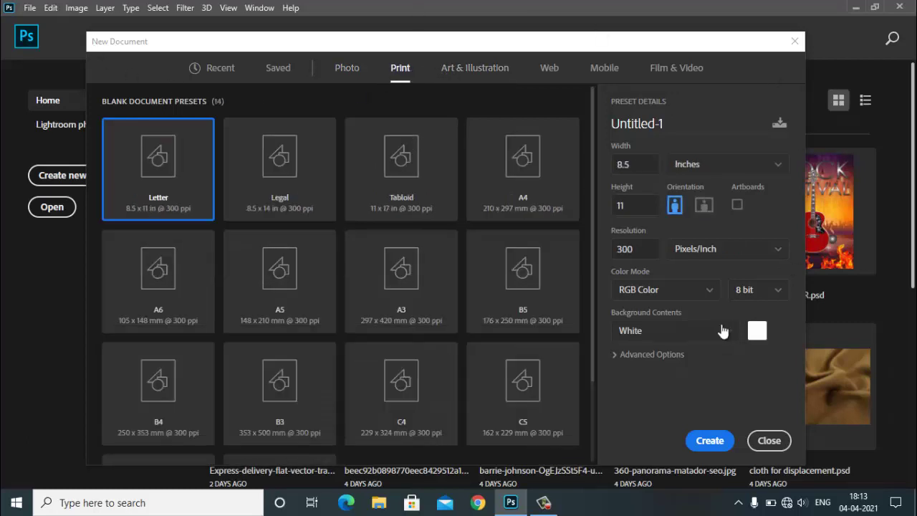
Set the color mode of the Letter print preset to CMYK Color.
{"action": "left_click_drag", "start_coordinate": [645, 48], "coordinate": [644, 23]}
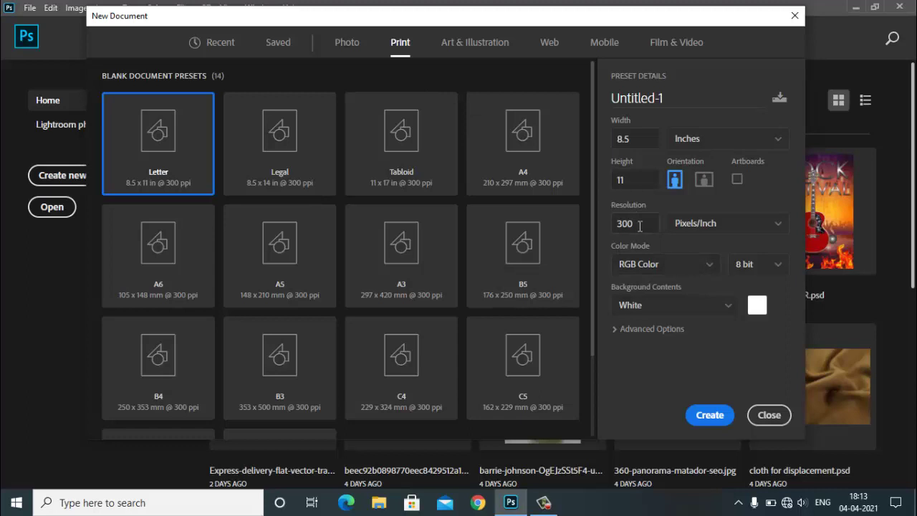
{"action": "left_click", "coordinate": [647, 266]}
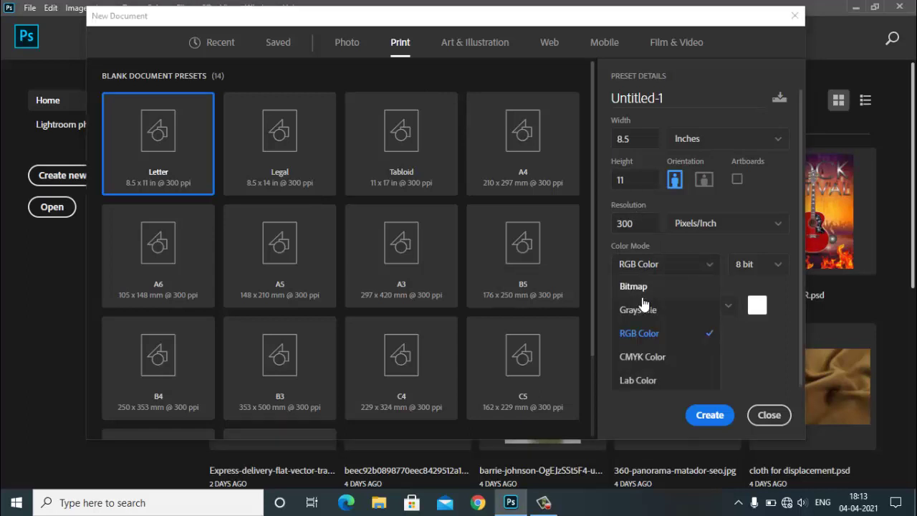
{"action": "left_click", "coordinate": [632, 356]}
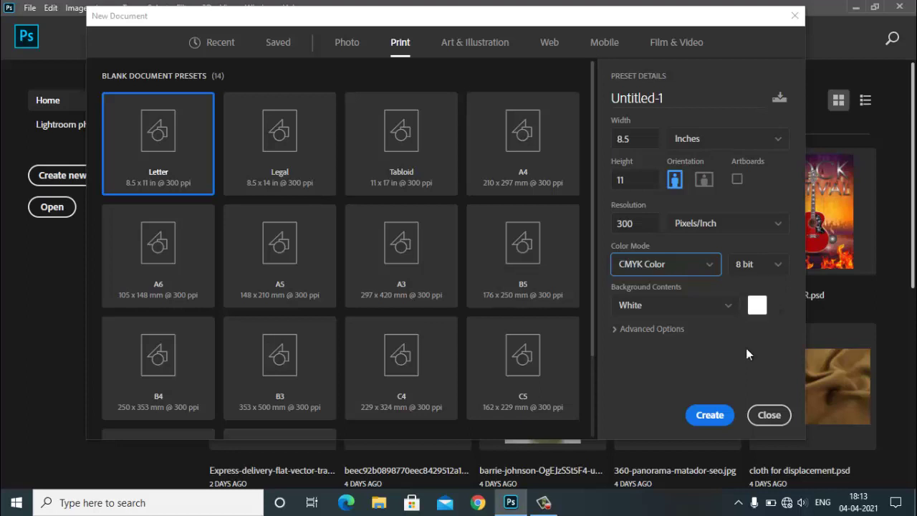
Check the default settings for Art & Illustration documents and look through the full list of Print presets.
{"action": "left_click", "coordinate": [474, 56]}
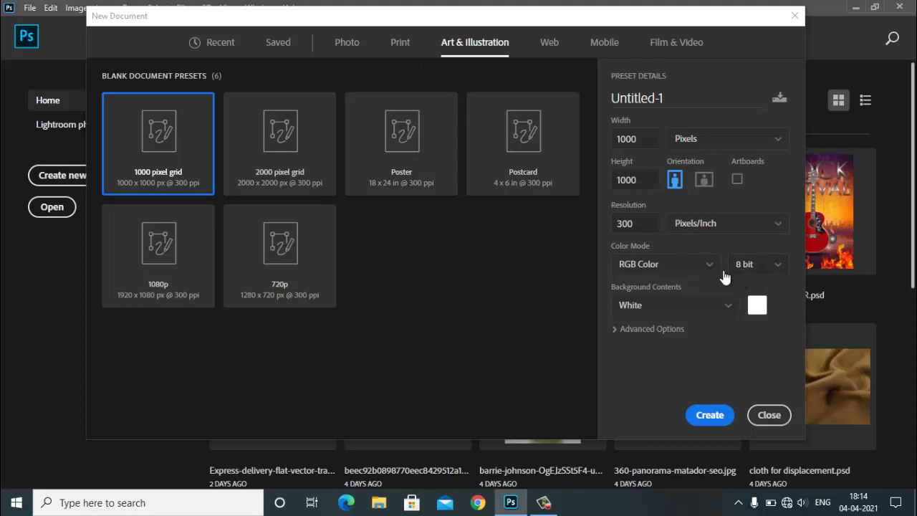
{"action": "left_click", "coordinate": [407, 44]}
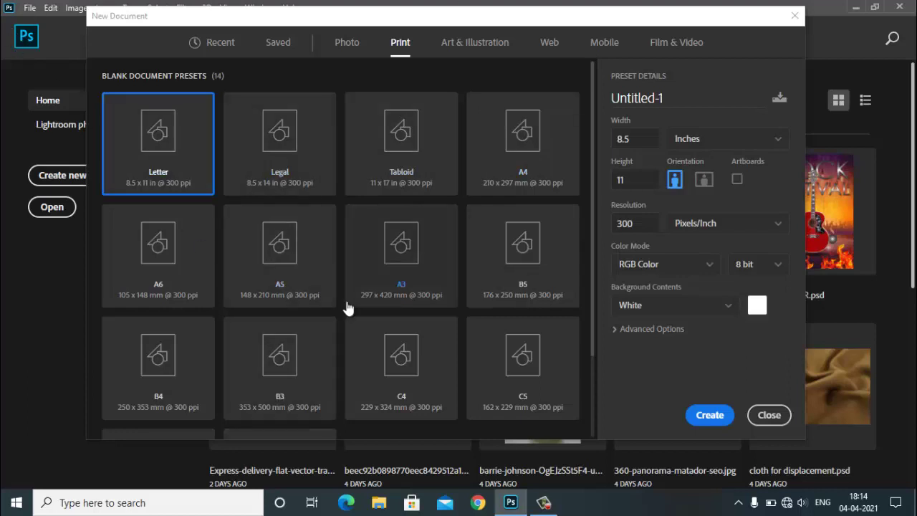
{"action": "scroll", "coordinate": [348, 308], "scroll_direction": "down", "scroll_amount": 3}
{"action": "scroll", "coordinate": [382, 311], "scroll_direction": "up", "scroll_amount": 3}
{"action": "scroll", "coordinate": [303, 311], "scroll_direction": "down", "scroll_amount": 3}
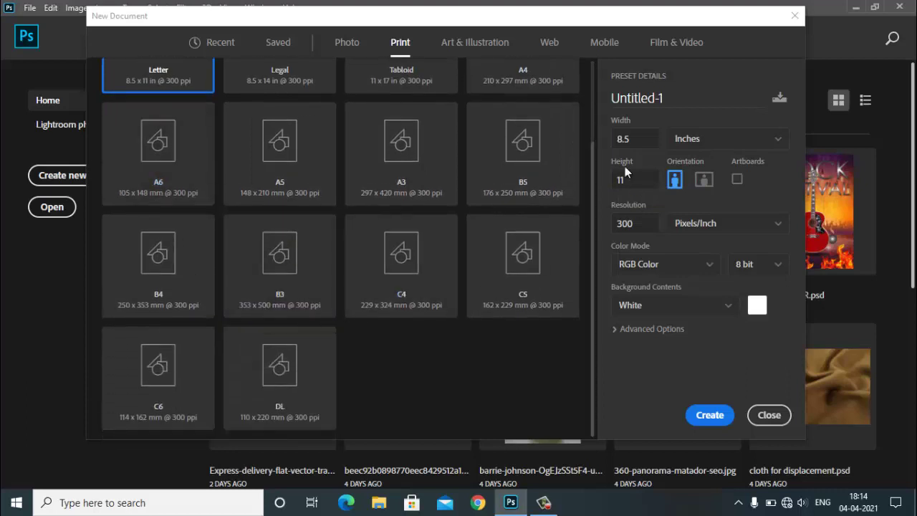
{"action": "scroll", "coordinate": [455, 201], "scroll_direction": "up", "scroll_amount": 3}
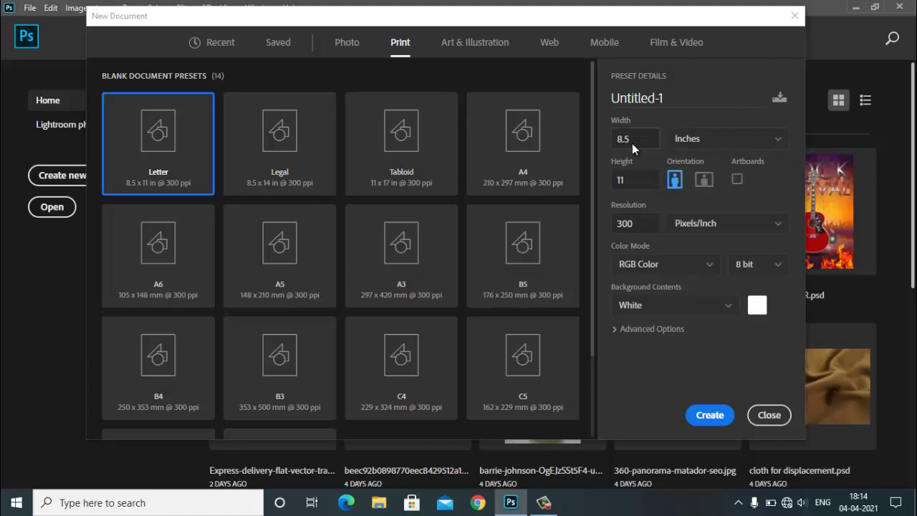
Choose the A4 print preset and change its measurement unit to inches.
{"action": "key", "text": "Tab"}
{"action": "left_click", "coordinate": [537, 153]}
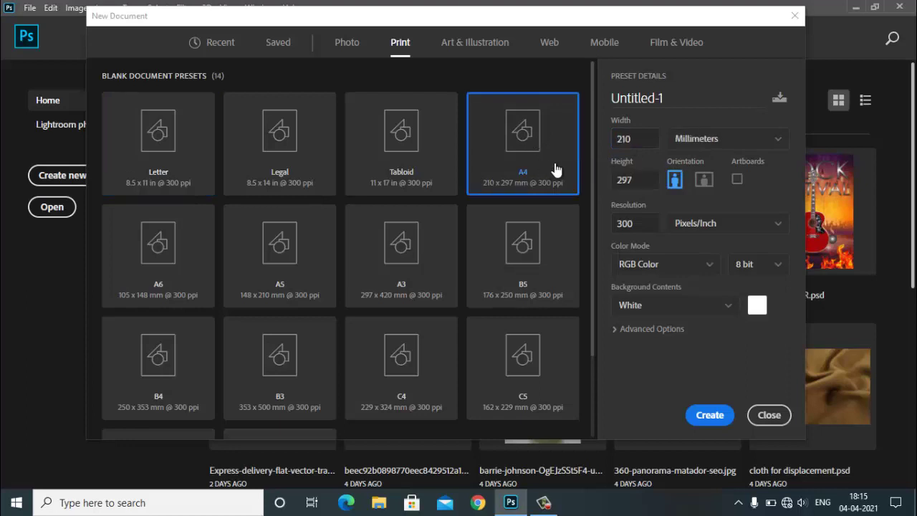
{"action": "left_click", "coordinate": [719, 138]}
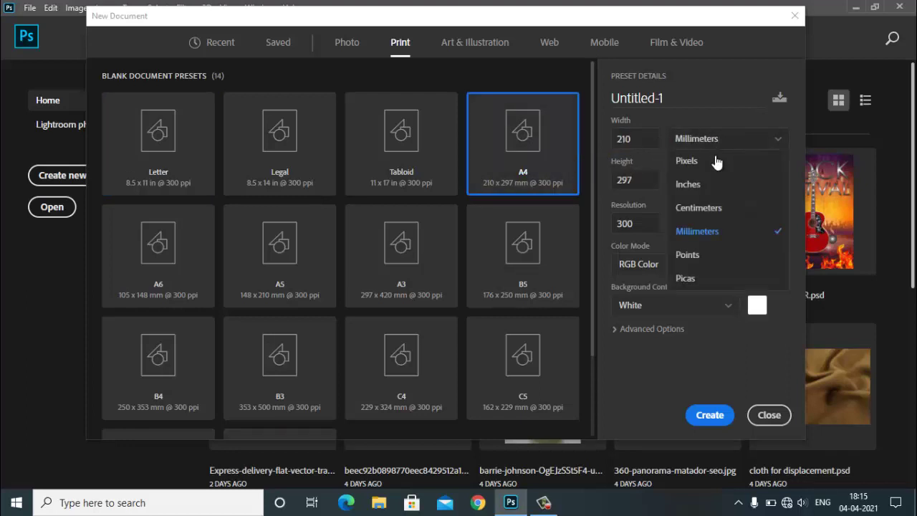
{"action": "left_click", "coordinate": [716, 184]}
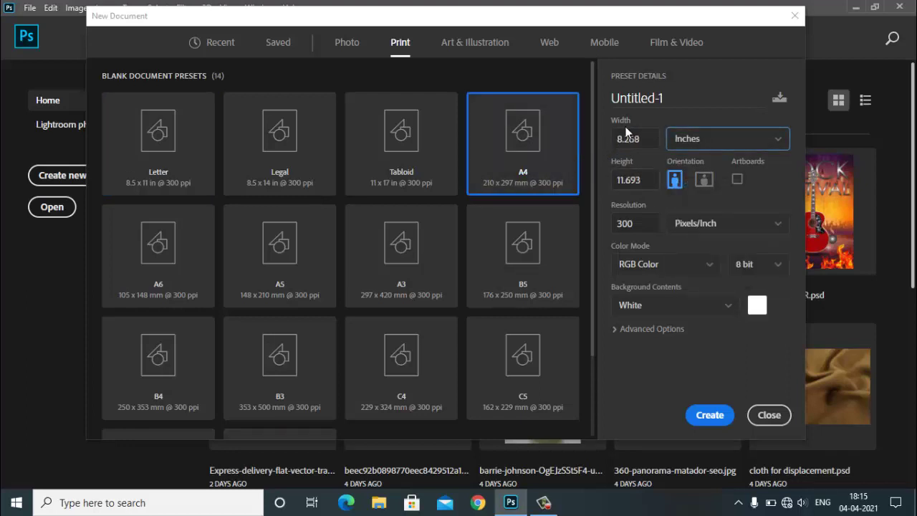
Set the new document's size to 6 inches wide and 4 inches high.
{"action": "left_click", "coordinate": [644, 142]}
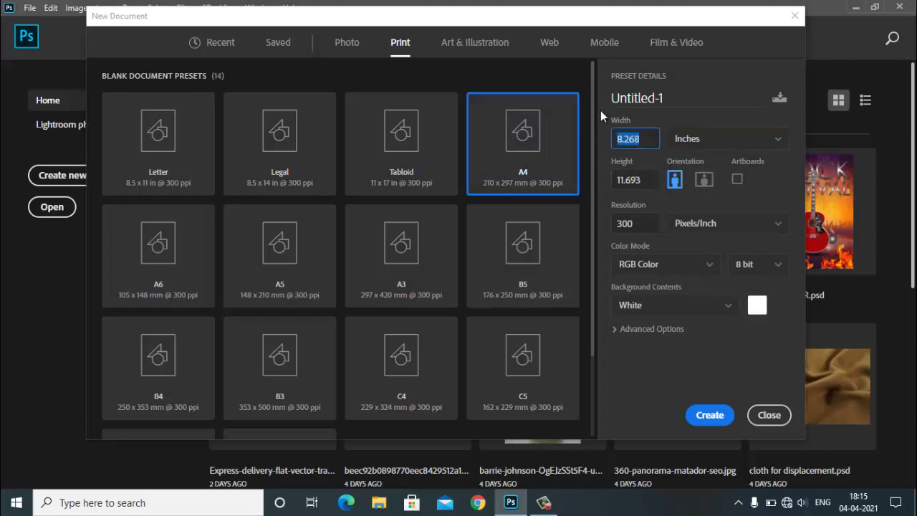
{"action": "type", "text": "6"}
{"action": "key", "text": "Tab"}
{"action": "type", "text": "4"}
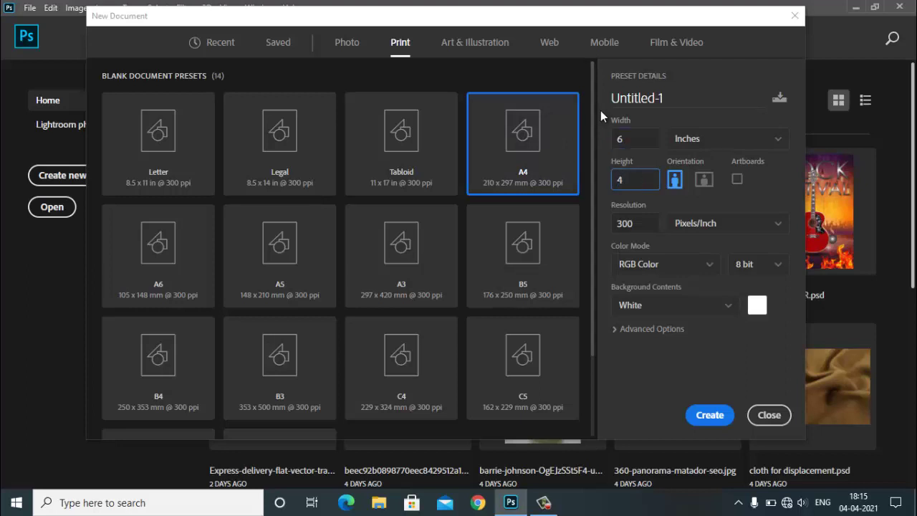
{"action": "key", "text": "Tab"}
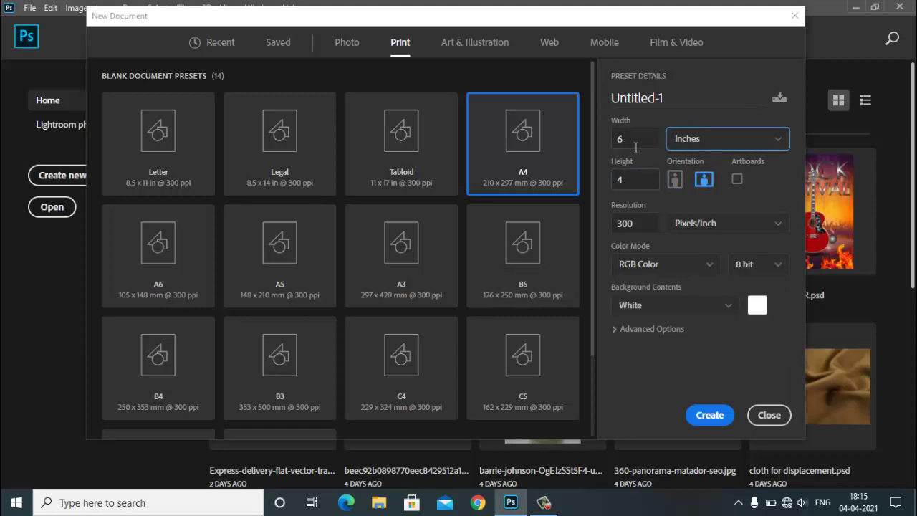
Try a resolution of 150 pixels/inch for the new document and restore it to 300.
{"action": "double_click", "coordinate": [636, 223]}
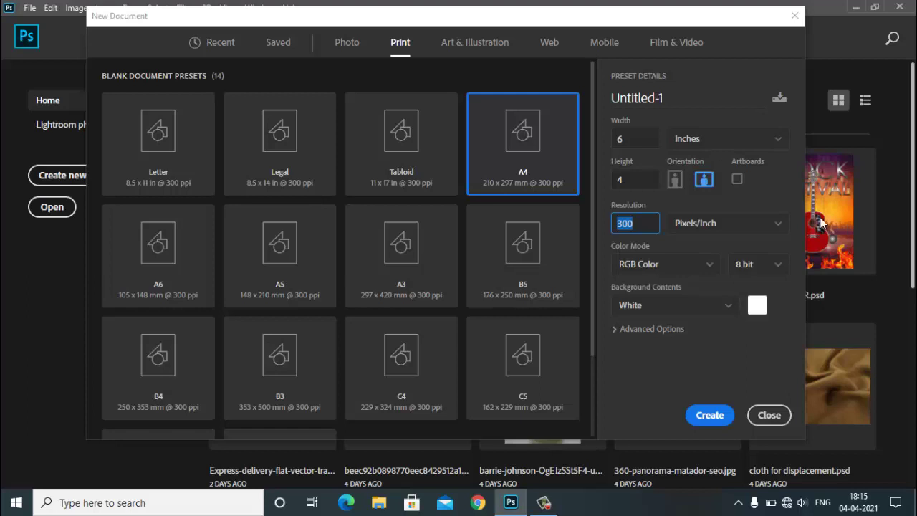
{"action": "type", "text": "150"}
{"action": "double_click", "coordinate": [634, 223]}
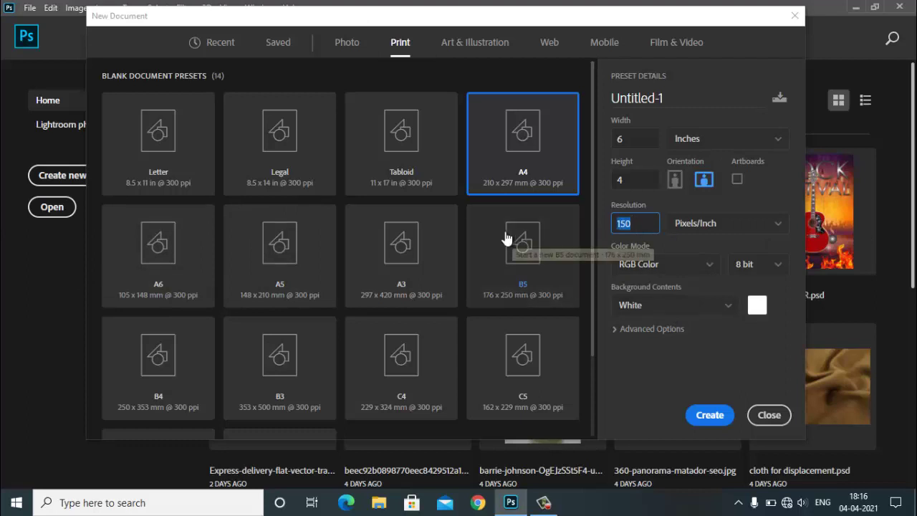
{"action": "type", "text": "300"}
{"action": "key", "text": "Tab"}
{"action": "key", "text": "Tab"}
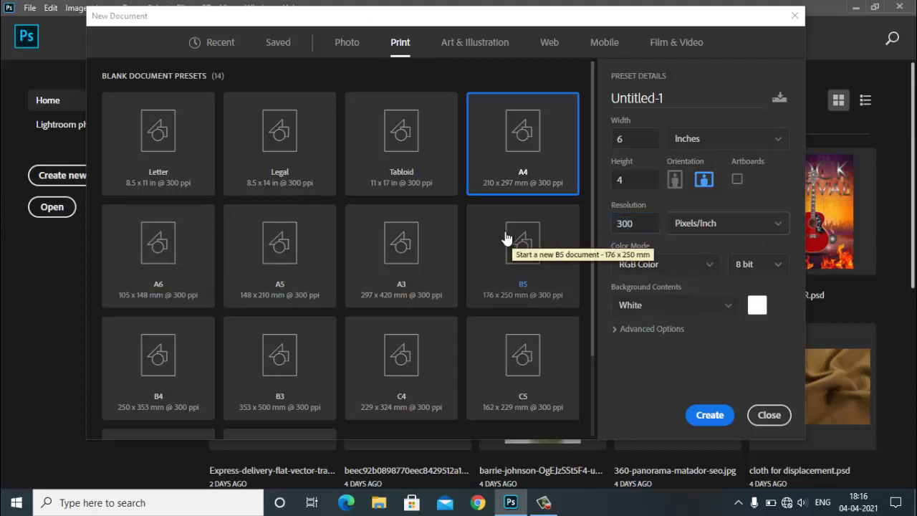
Set the 6 x 4 inch document to CMYK Color with a resolution of 150 pixels/inch.
{"action": "left_click", "coordinate": [649, 264]}
{"action": "left_click", "coordinate": [639, 361]}
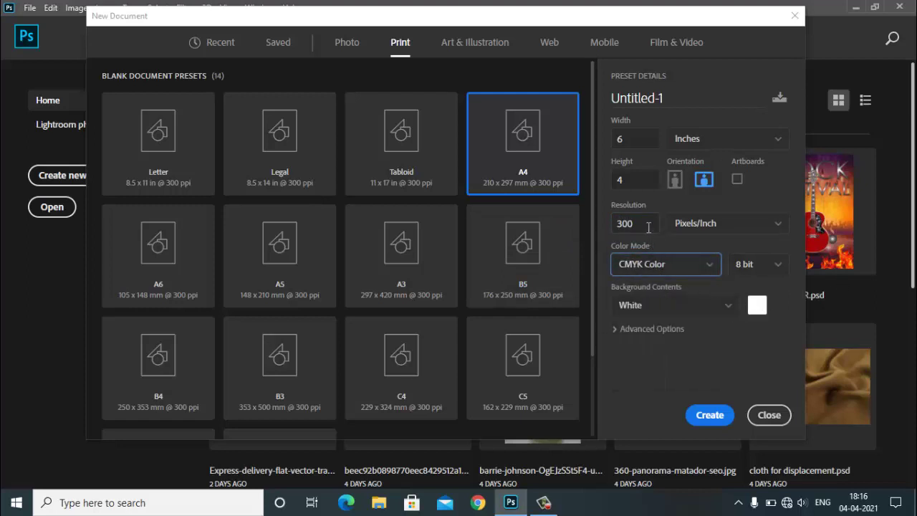
{"action": "key", "text": "shift+Tab"}
{"action": "key", "text": "shift+Tab"}
{"action": "type", "text": "150"}
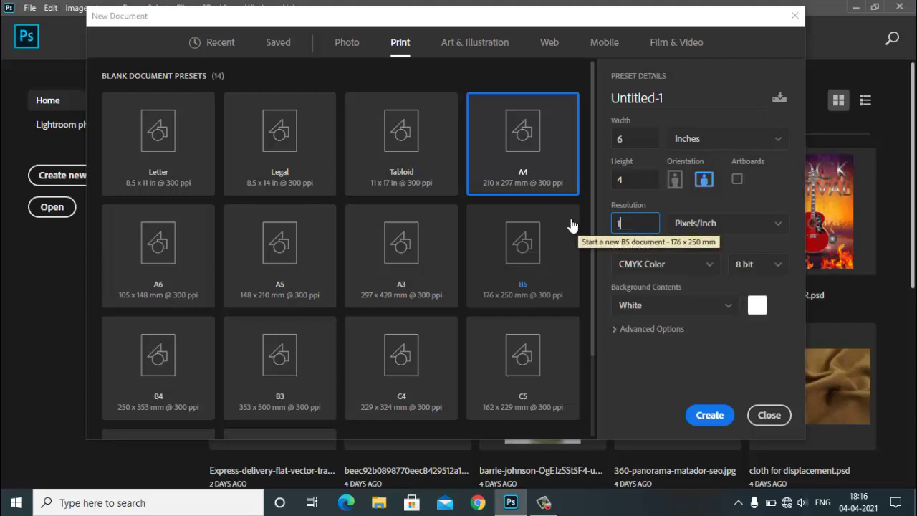
Look through the color mode and bit depth options and set the color mode to RGB Color.
{"action": "left_click", "coordinate": [708, 263]}
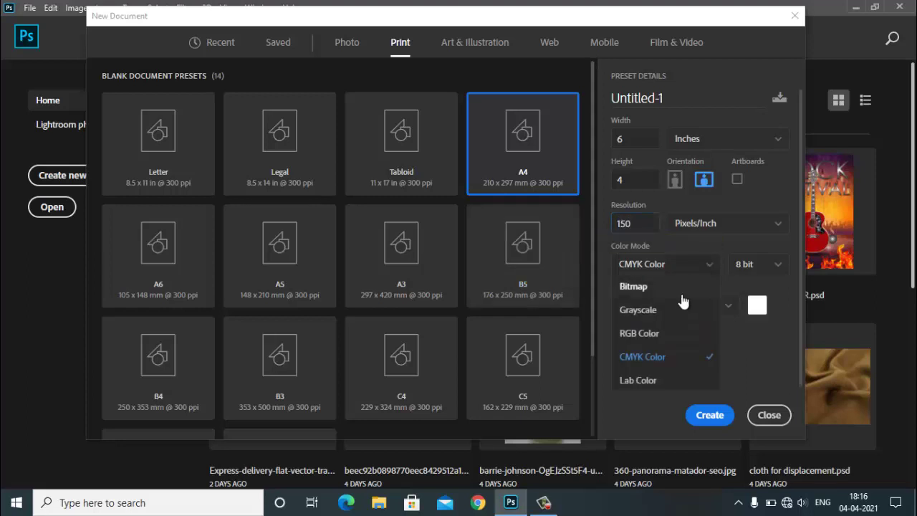
{"action": "left_click", "coordinate": [745, 356]}
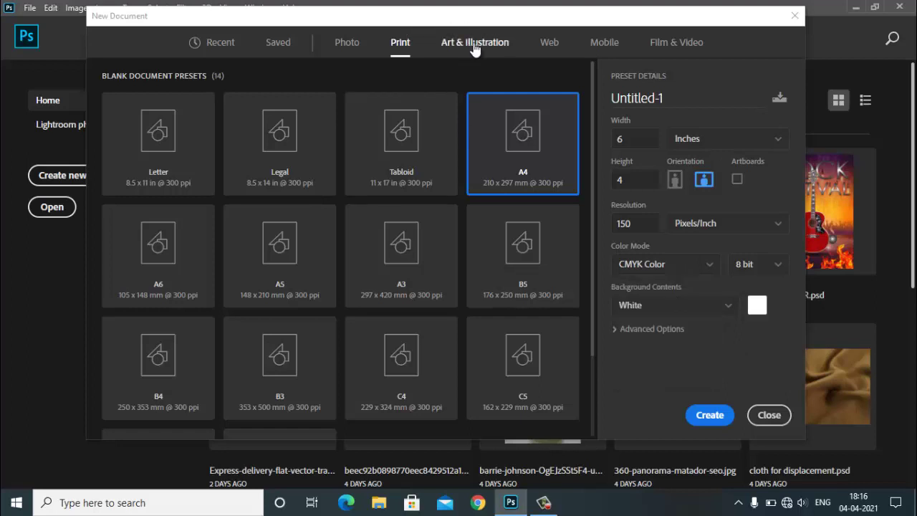
{"action": "left_click", "coordinate": [778, 265]}
{"action": "left_click", "coordinate": [716, 336]}
{"action": "left_click", "coordinate": [705, 270]}
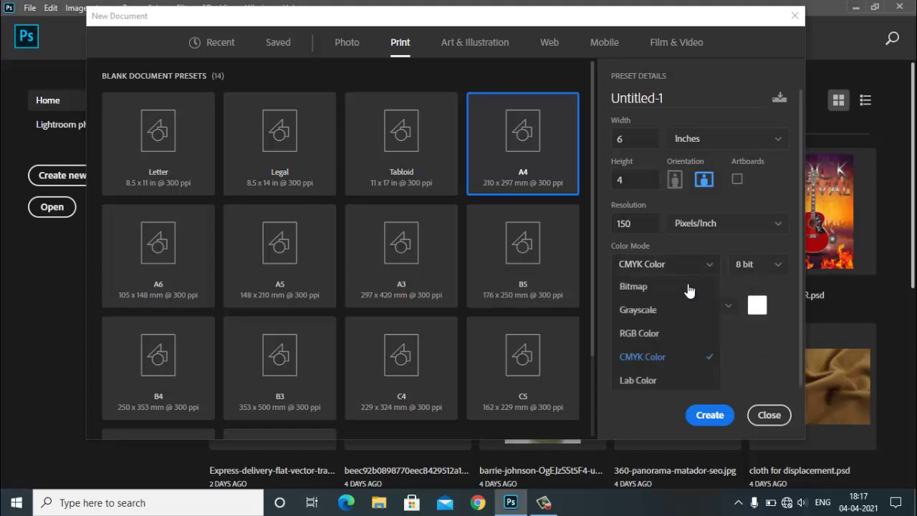
{"action": "left_click", "coordinate": [689, 341]}
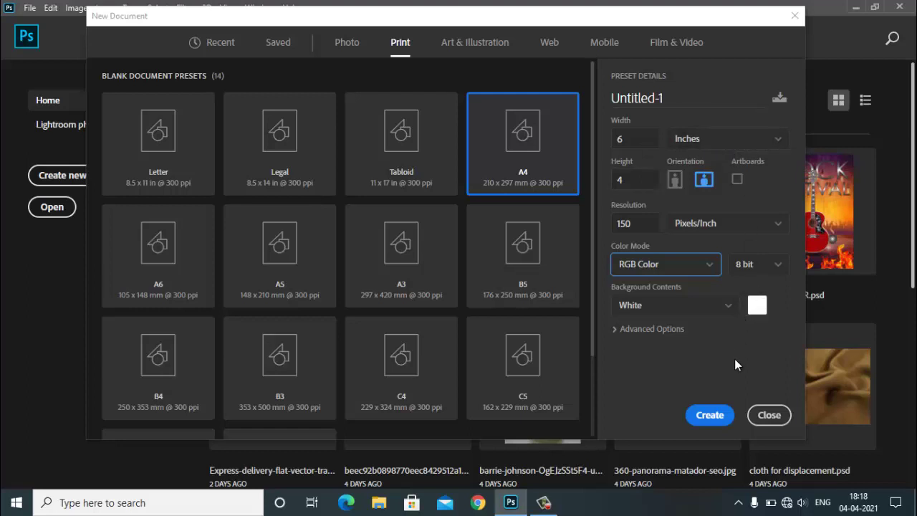
Compare the default settings of the Art & Illustration, Web, Mobile and Film & Video presets with those of Print.
{"action": "left_click", "coordinate": [475, 43]}
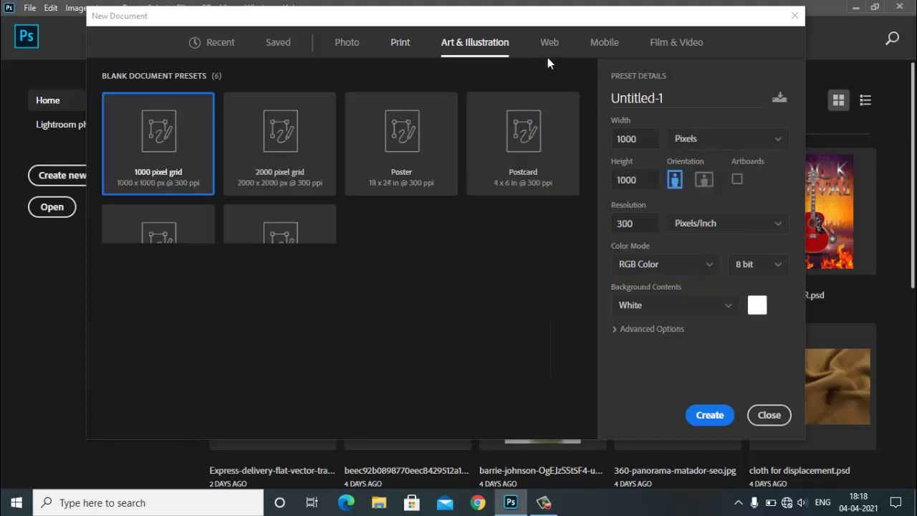
{"action": "left_click", "coordinate": [549, 42]}
{"action": "left_click", "coordinate": [609, 43]}
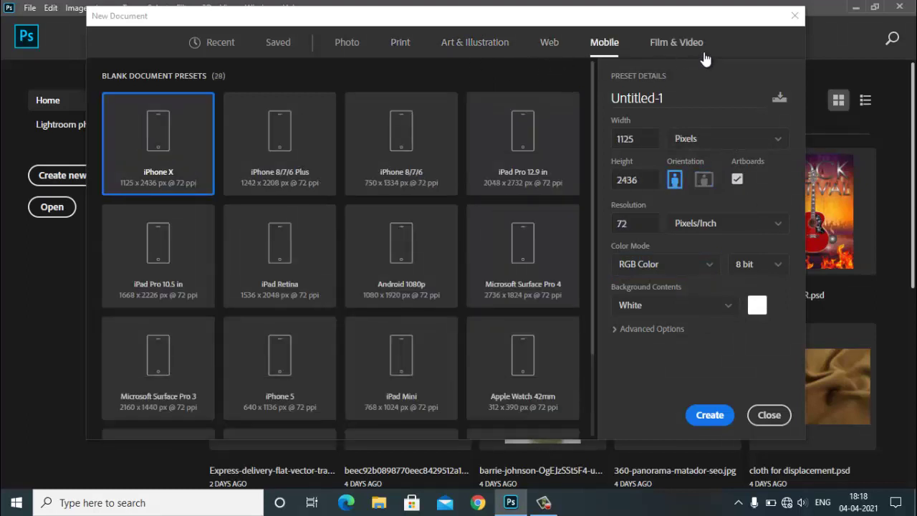
{"action": "left_click", "coordinate": [688, 43]}
{"action": "left_click", "coordinate": [400, 43]}
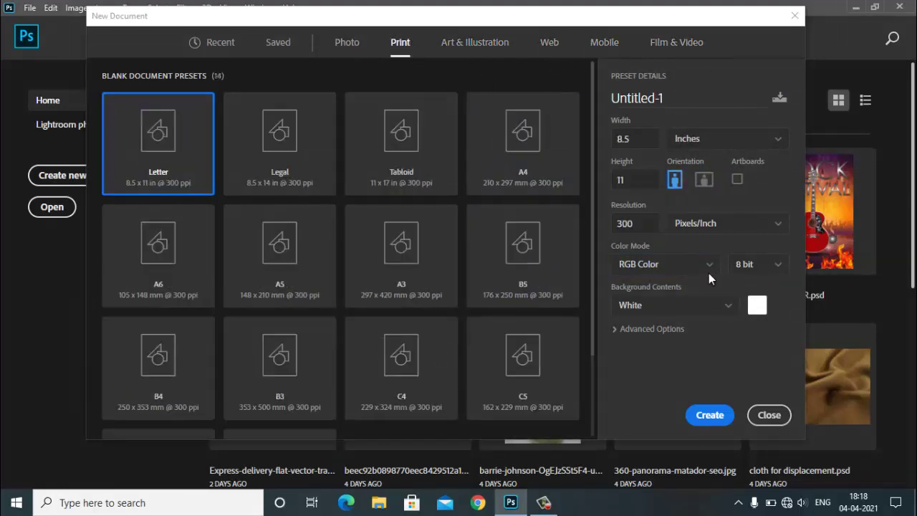
Choose the A4 print preset for the new document and switch its size unit to inches.
{"action": "left_click", "coordinate": [503, 158]}
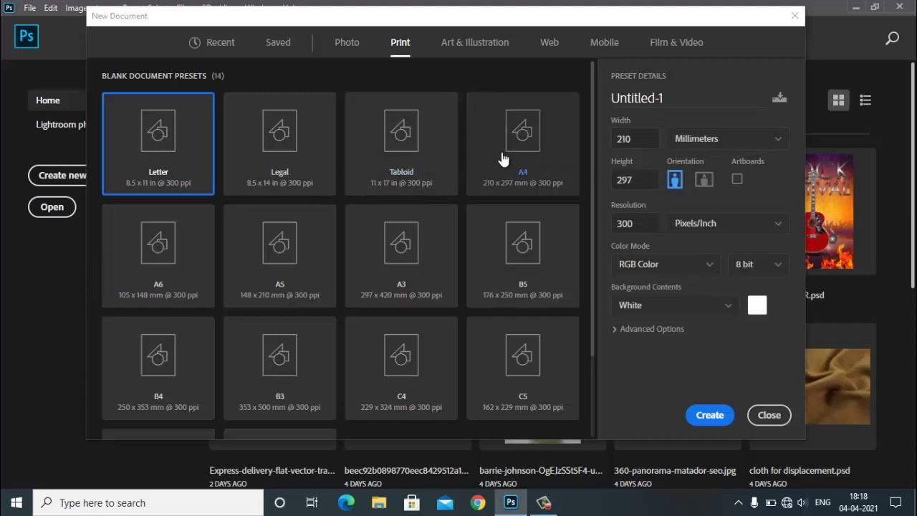
{"action": "left_click", "coordinate": [711, 147]}
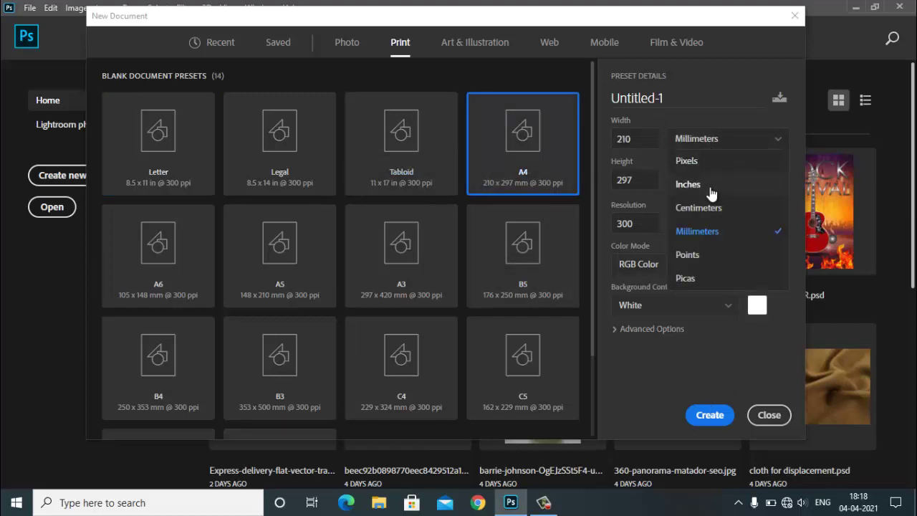
{"action": "left_click", "coordinate": [691, 184]}
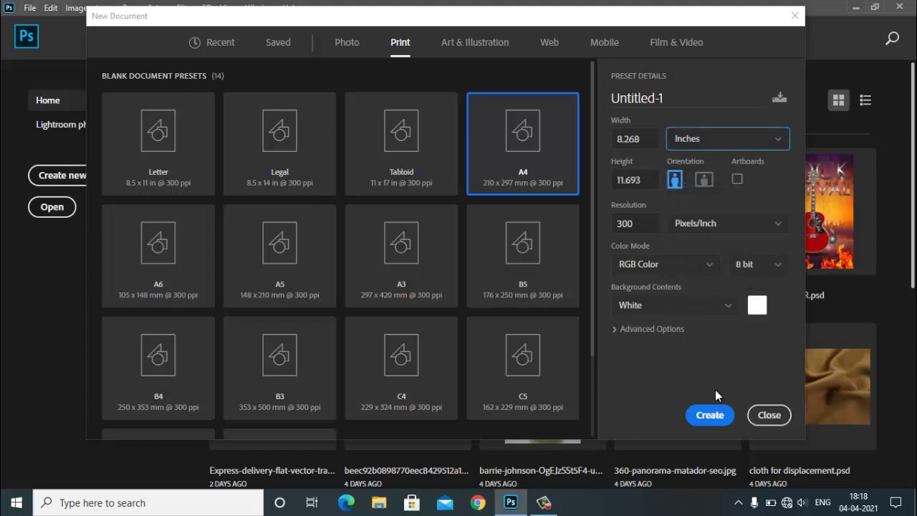
Try CMYK Color as the A4 document's color mode and check its bit depth options.
{"action": "left_click", "coordinate": [646, 266]}
{"action": "left_click", "coordinate": [640, 355]}
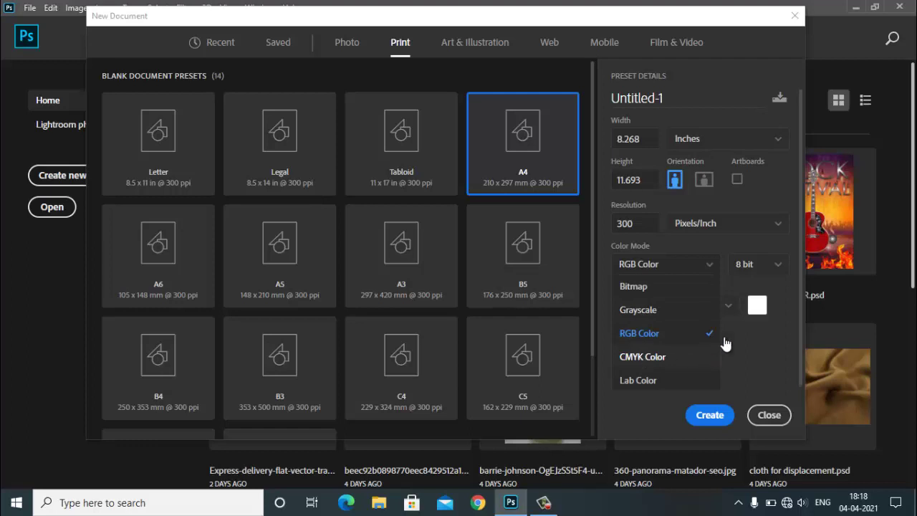
{"action": "left_click", "coordinate": [765, 269]}
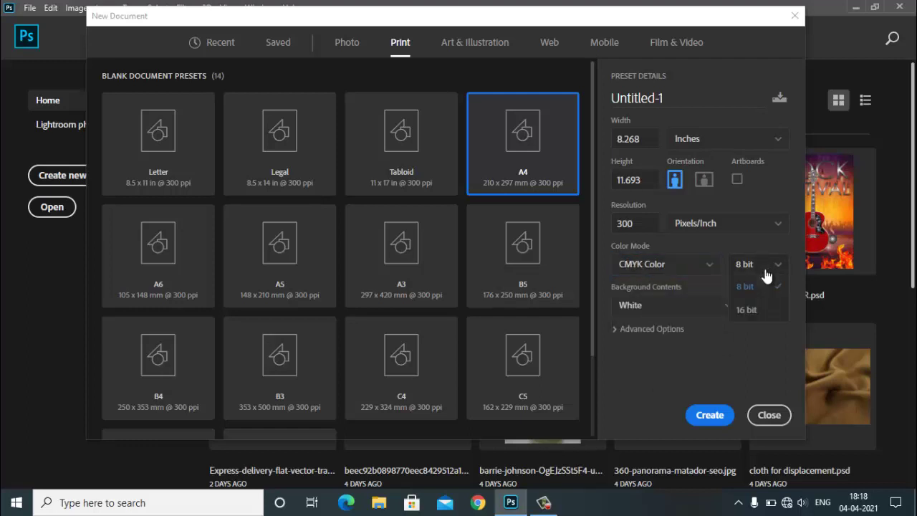
{"action": "left_click", "coordinate": [720, 357]}
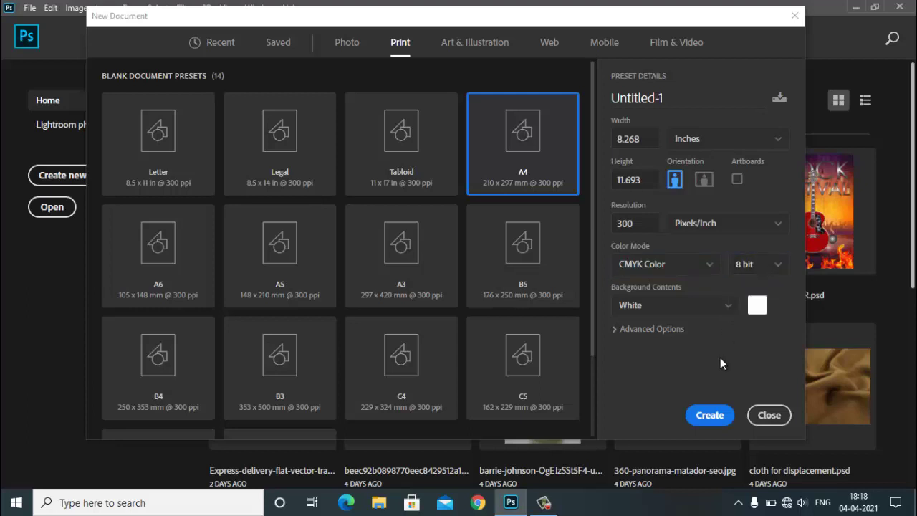
Set the color mode to RGB Color and create the A4 document at 300 pixels/inch.
{"action": "left_click", "coordinate": [702, 264]}
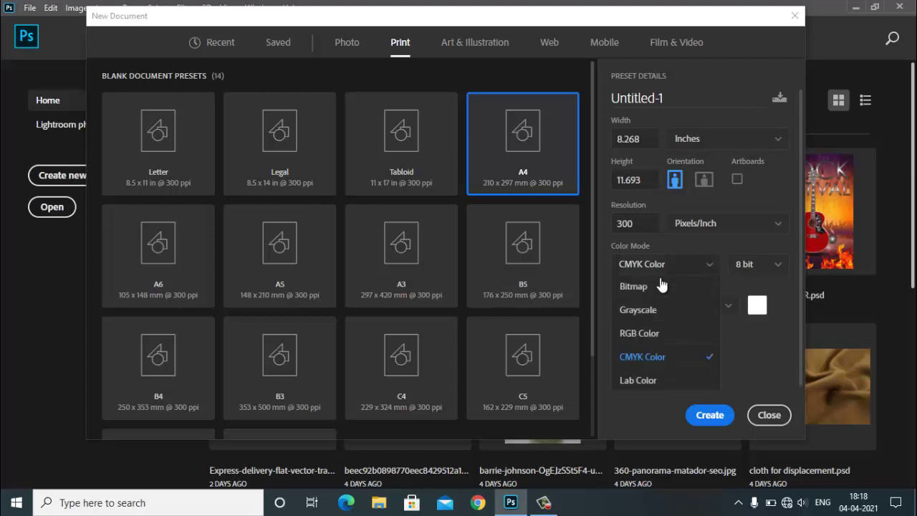
{"action": "left_click", "coordinate": [694, 330]}
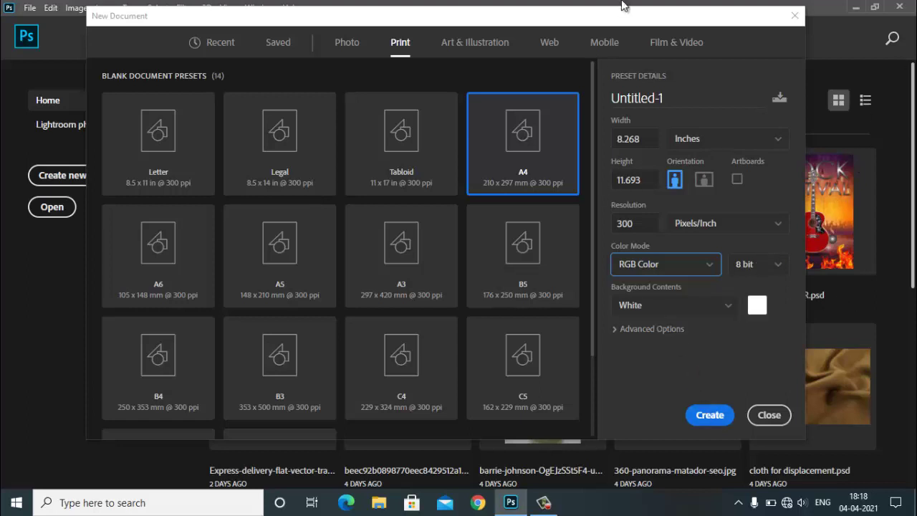
{"action": "mouse_move", "coordinate": [604, 27]}
{"action": "left_mouse_down"}
{"action": "mouse_move", "coordinate": [665, 32]}
{"action": "mouse_move", "coordinate": [609, 34]}
{"action": "mouse_move", "coordinate": [610, 26]}
{"action": "left_mouse_up"}
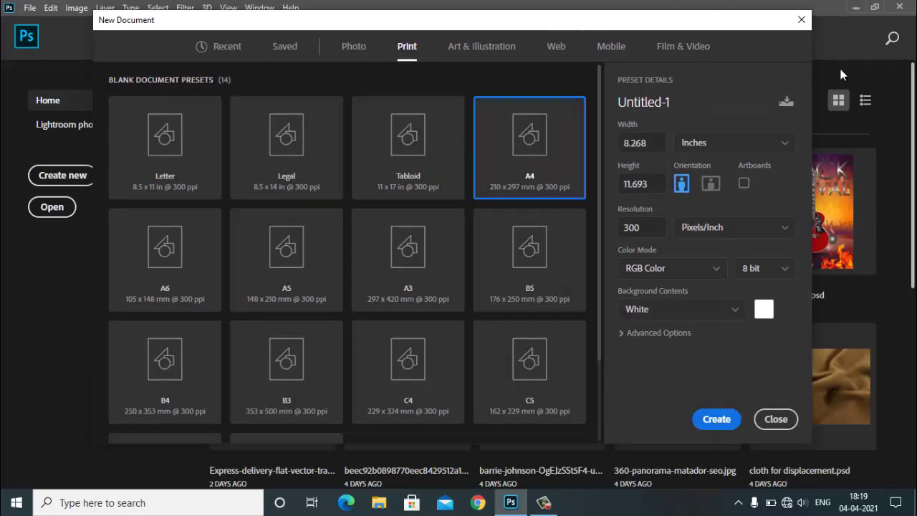
{"action": "left_click", "coordinate": [708, 421]}
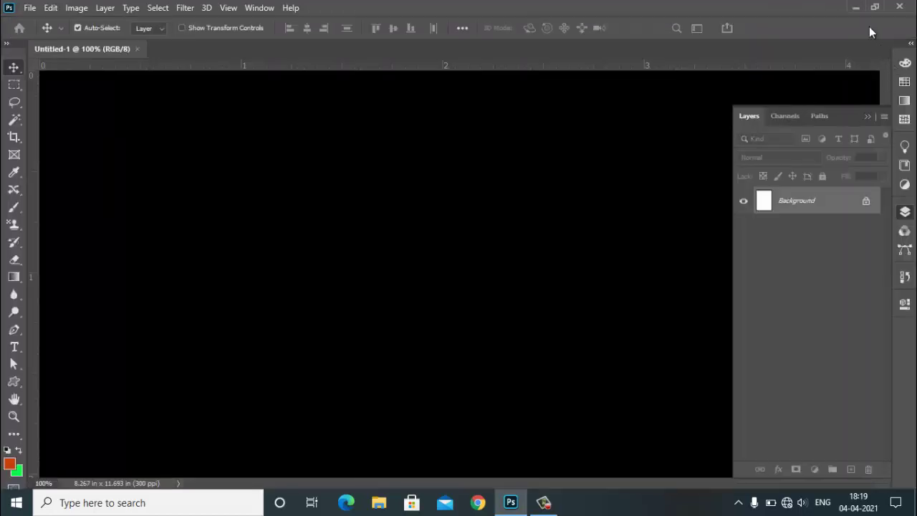
Examine the dimensions, resolution and bit depth in the properties of the desktop image P8310620, then close them.
{"action": "left_click", "coordinate": [855, 9]}
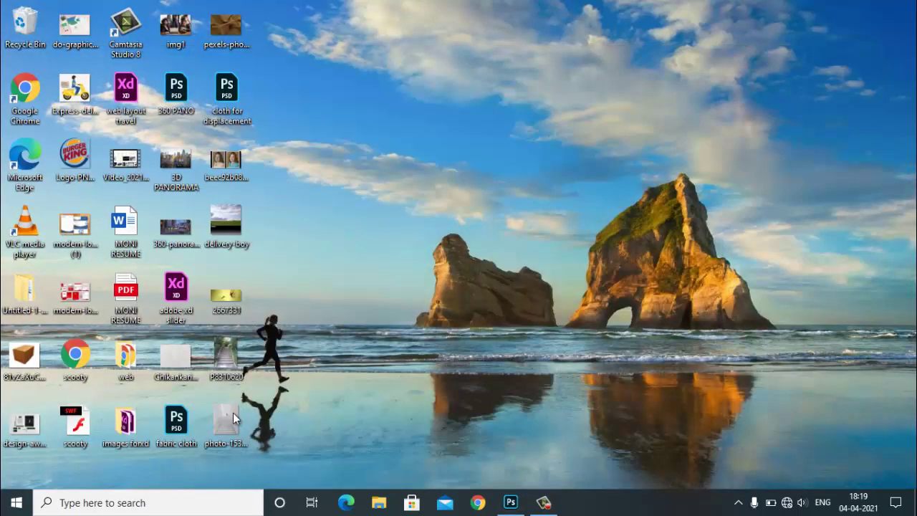
{"action": "double_click", "coordinate": [230, 351]}
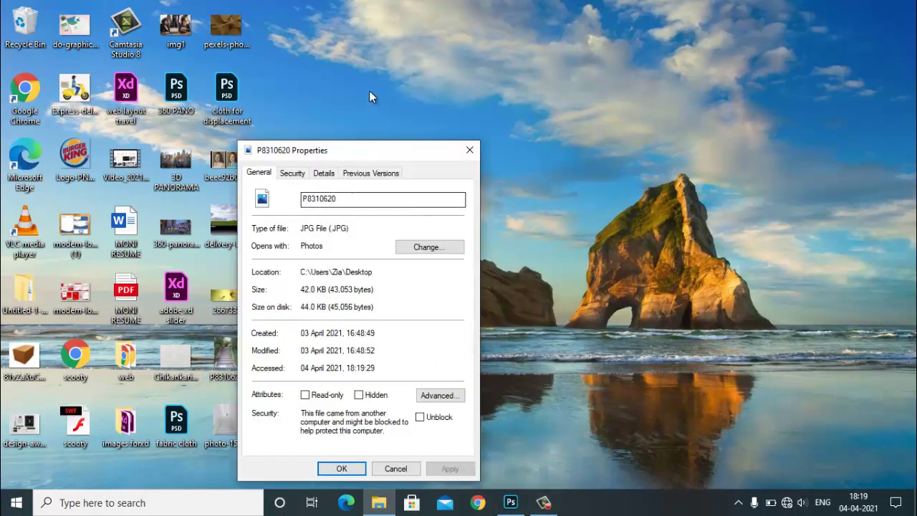
{"action": "left_click_drag", "start_coordinate": [367, 146], "coordinate": [304, 39]}
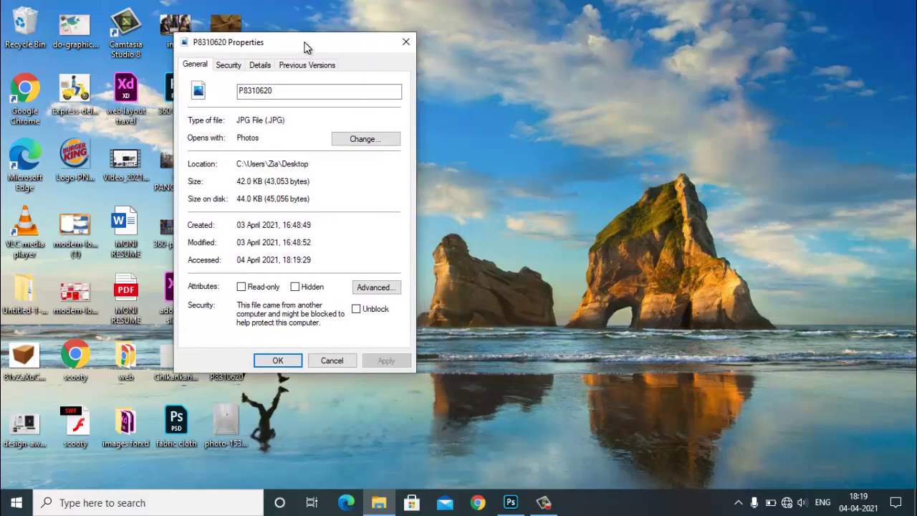
{"action": "left_click", "coordinate": [267, 65]}
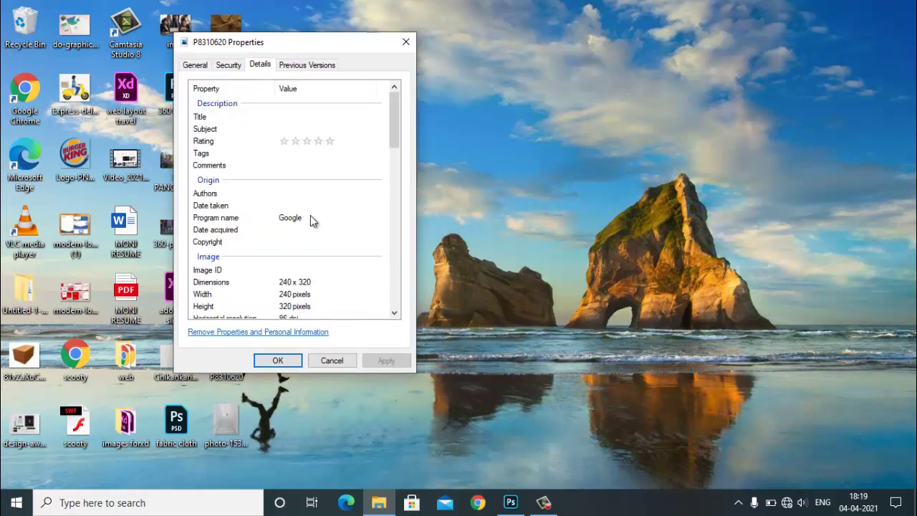
{"action": "left_click_drag", "start_coordinate": [397, 104], "coordinate": [394, 132]}
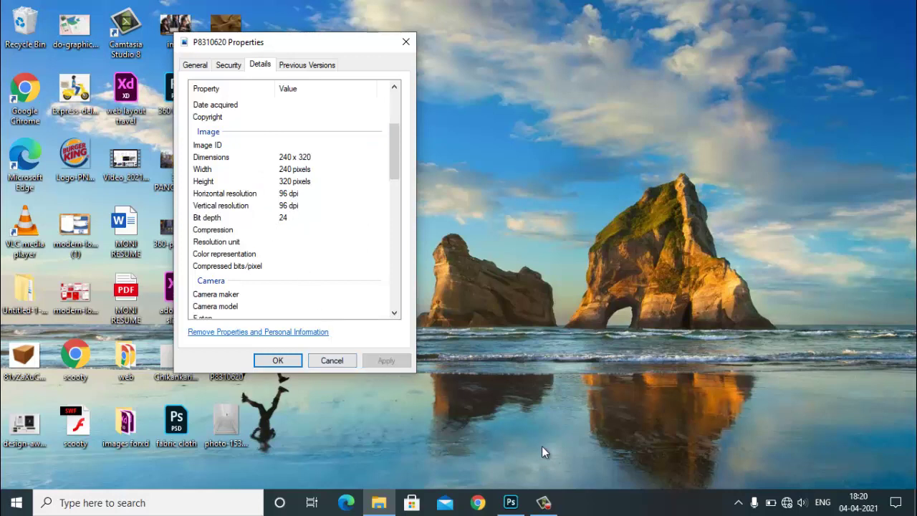
{"action": "mouse_move", "coordinate": [539, 506]}
{"action": "left_click_drag", "start_coordinate": [349, 43], "coordinate": [400, 30]}
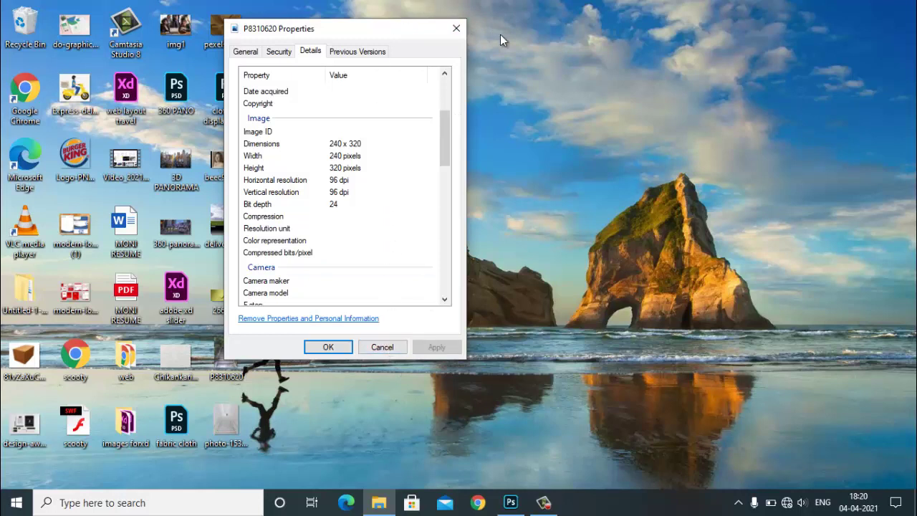
{"action": "left_click", "coordinate": [456, 29]}
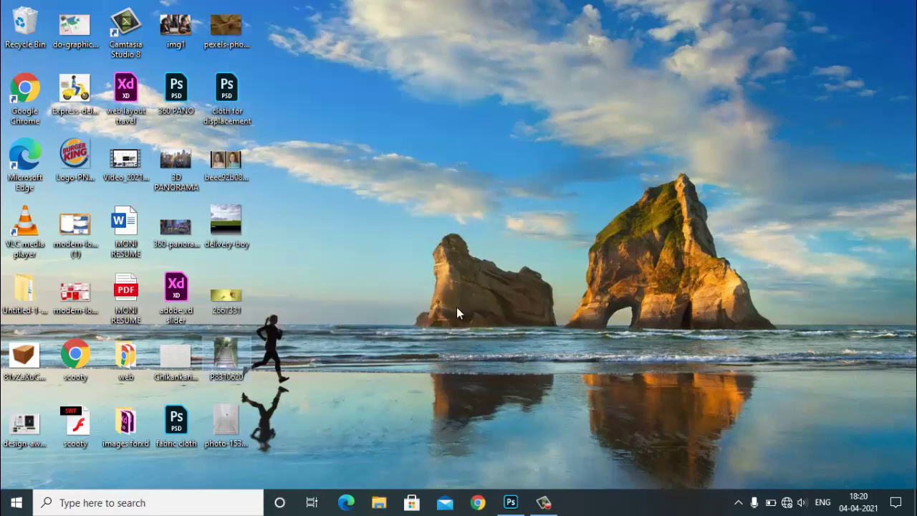
Switch back to Photoshop, collapse the Layers panel and look through the ruler's unit options.
{"action": "left_click", "coordinate": [519, 499]}
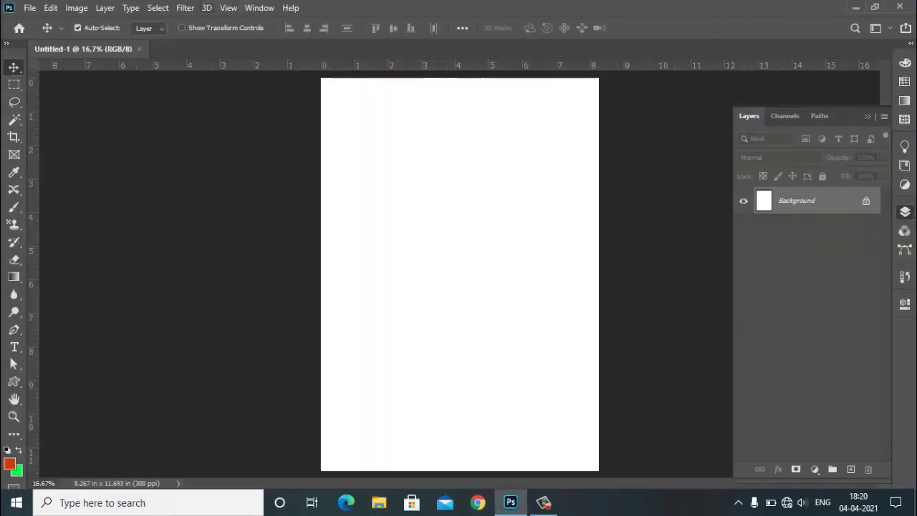
{"action": "left_click", "coordinate": [868, 117]}
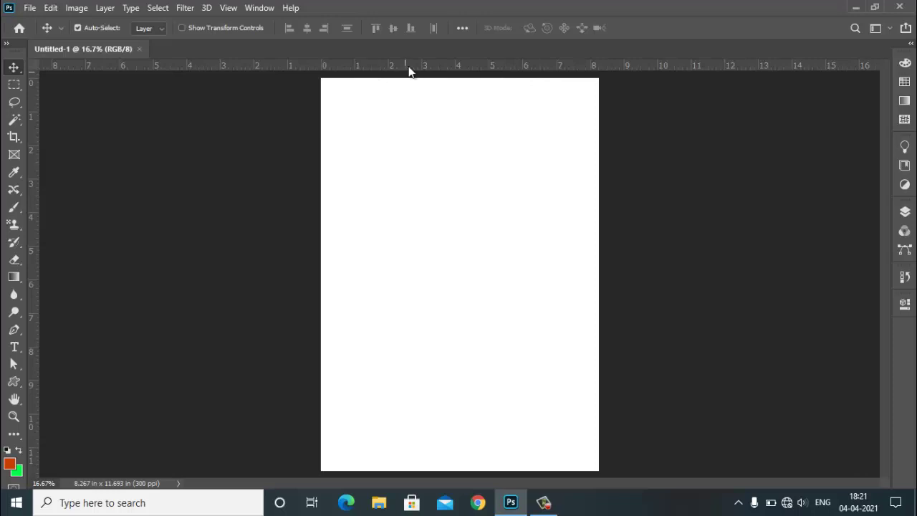
{"action": "right_click", "coordinate": [362, 70]}
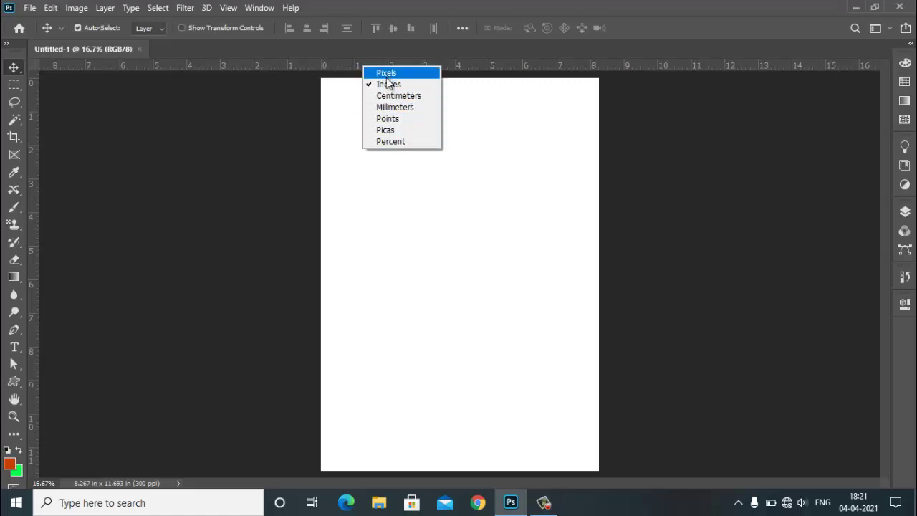
{"action": "left_click", "coordinate": [563, 127]}
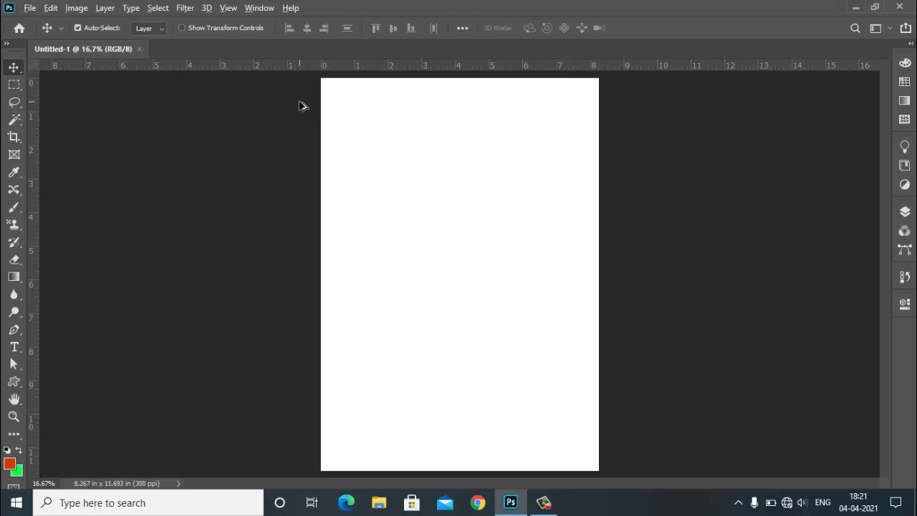
Try filling the page alternately with the orange foreground color and the green background color.
{"action": "key", "text": "alt+BackSpace"}
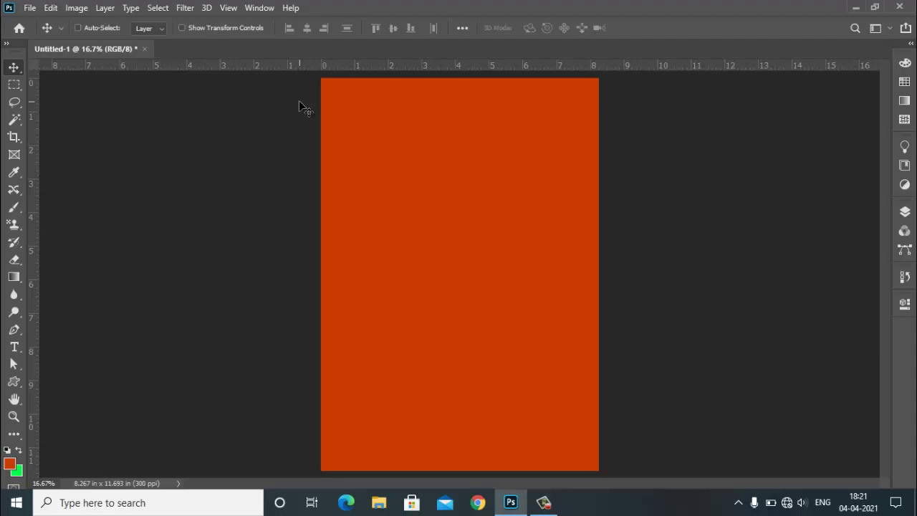
{"action": "key", "text": "ctrl+BackSpace"}
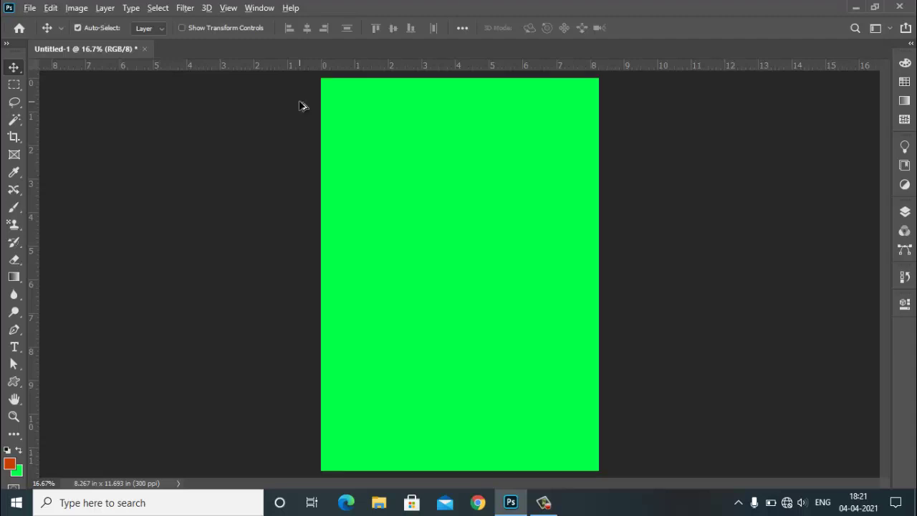
{"action": "key", "text": "alt+BackSpace"}
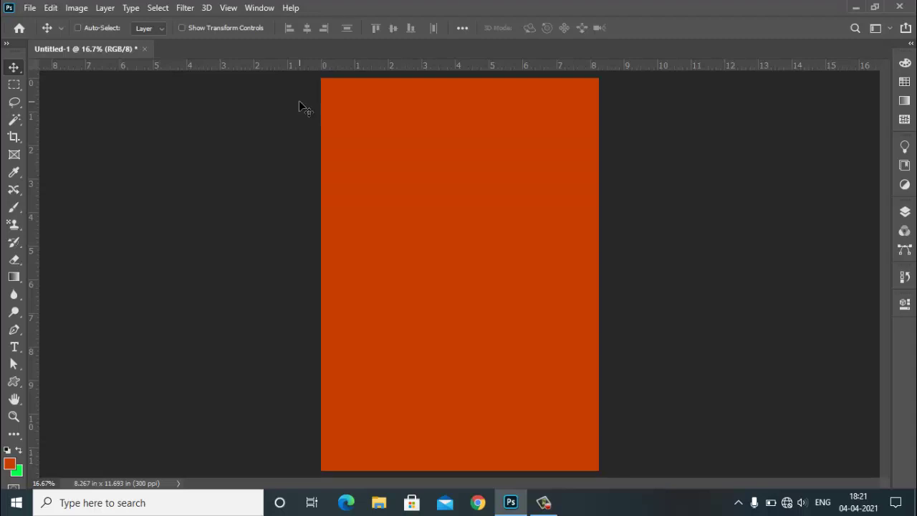
{"action": "key", "text": "ctrl+BackSpace"}
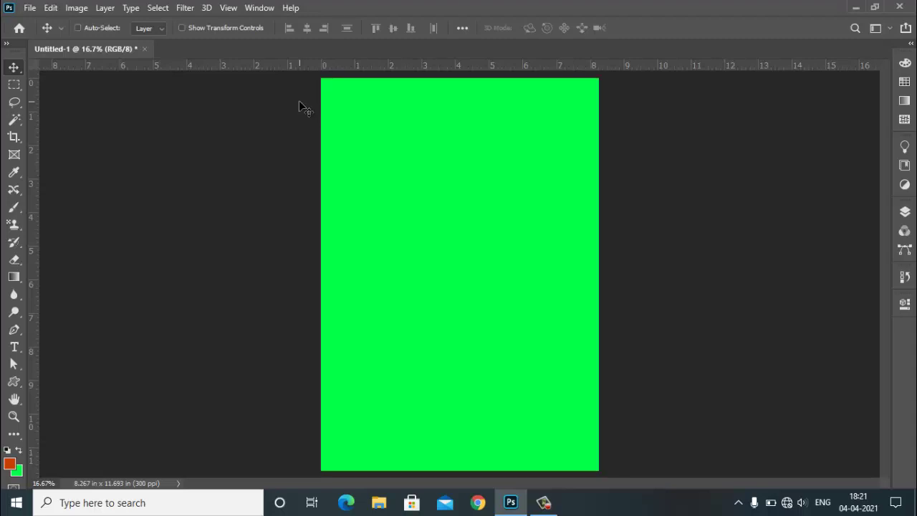
{"action": "key", "text": "alt+BackSpace"}
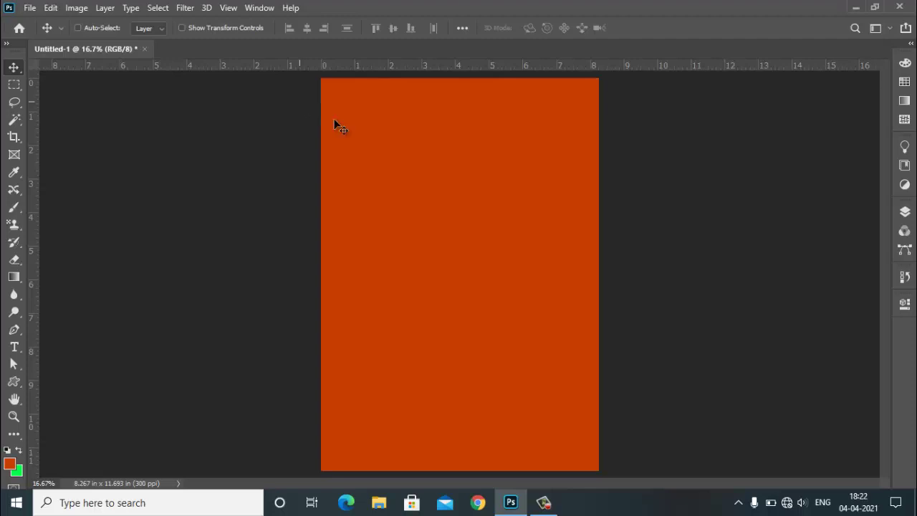
Undo all the color fills on the page.
{"action": "key", "text": "ctrl"}
{"action": "key", "text": "ctrl+z"}
{"action": "key", "text": "ctrl+z"}
{"action": "key", "text": "ctrl+z"}
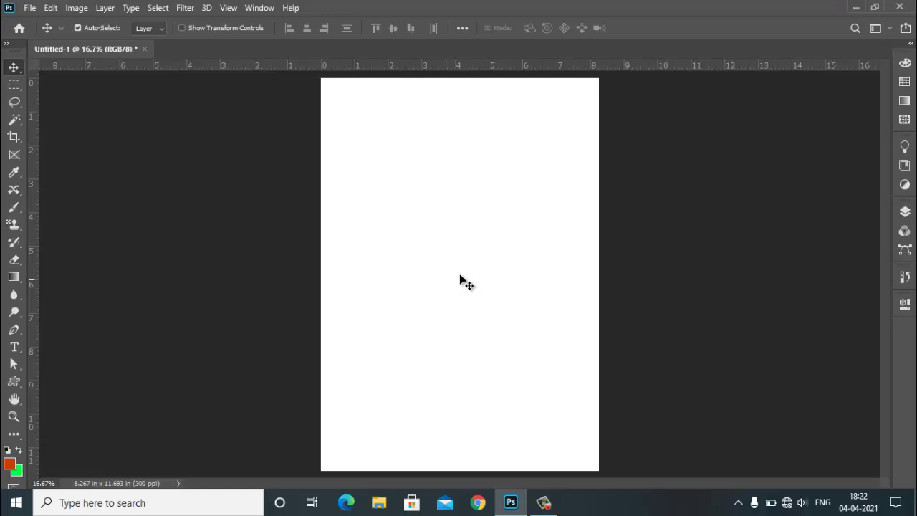
{"action": "left_click", "coordinate": [62, 8]}
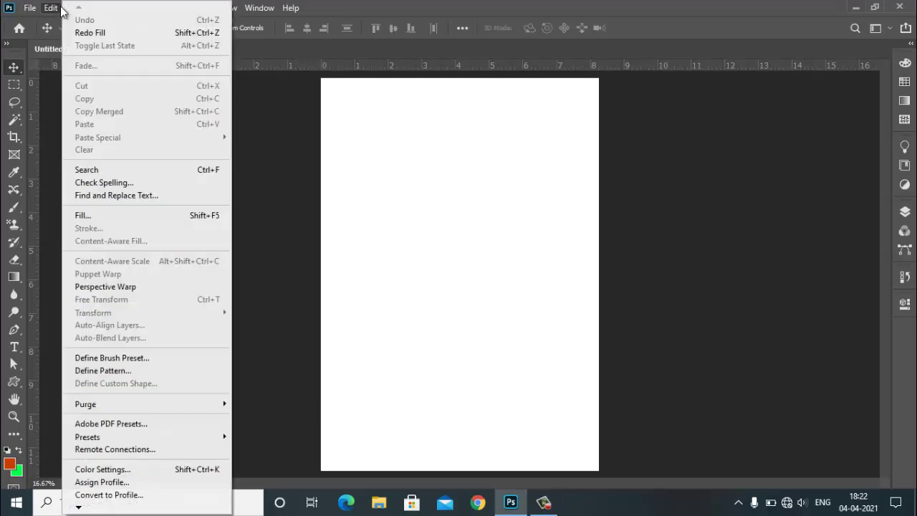
{"action": "left_click", "coordinate": [61, 8]}
{"action": "left_click", "coordinate": [62, 9]}
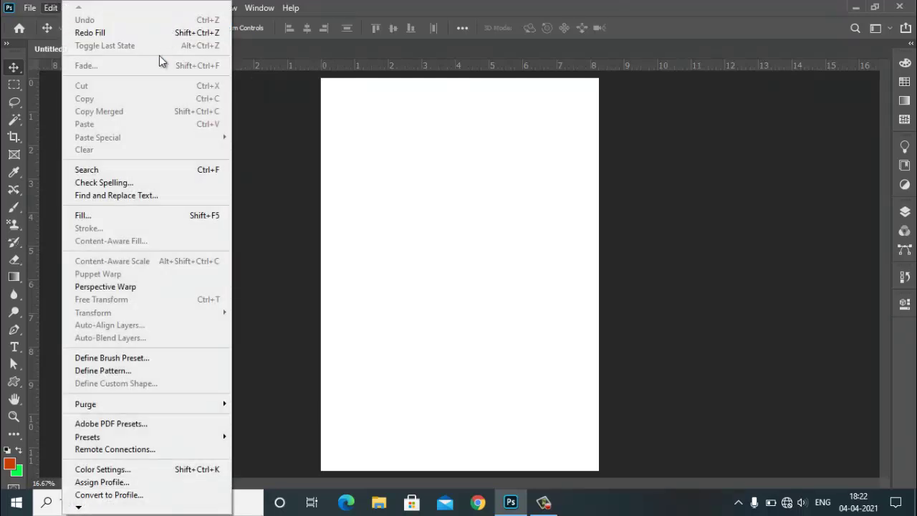
{"action": "left_click", "coordinate": [296, 134]}
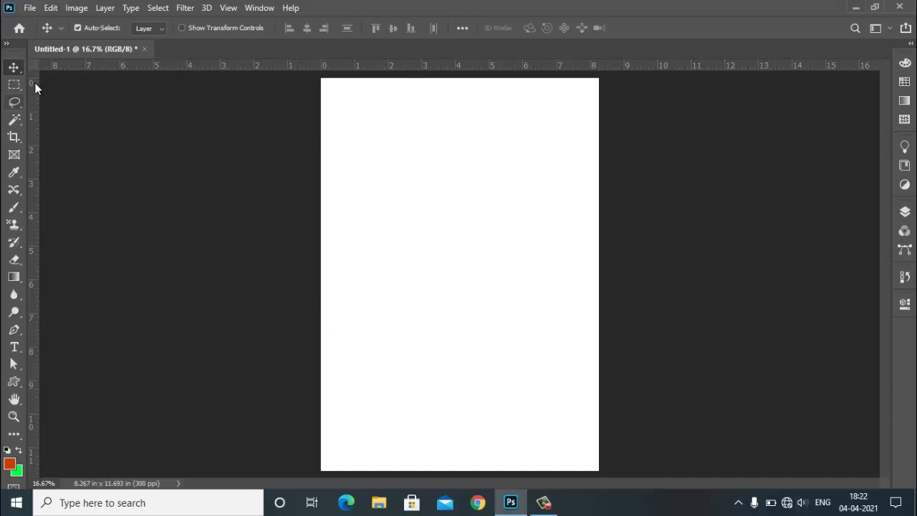
{"action": "left_click", "coordinate": [29, 8]}
{"action": "left_click", "coordinate": [428, 13]}
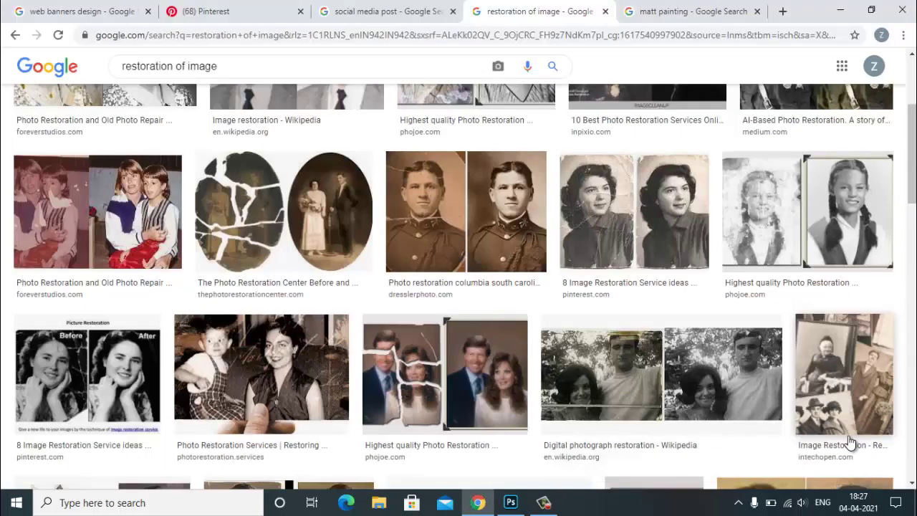
Browse the Google image results for "restoration of image" and preview the Pinterest before-and-after portrait of a woman.
{"action": "scroll", "coordinate": [850, 436], "scroll_direction": "up", "scroll_amount": 3}
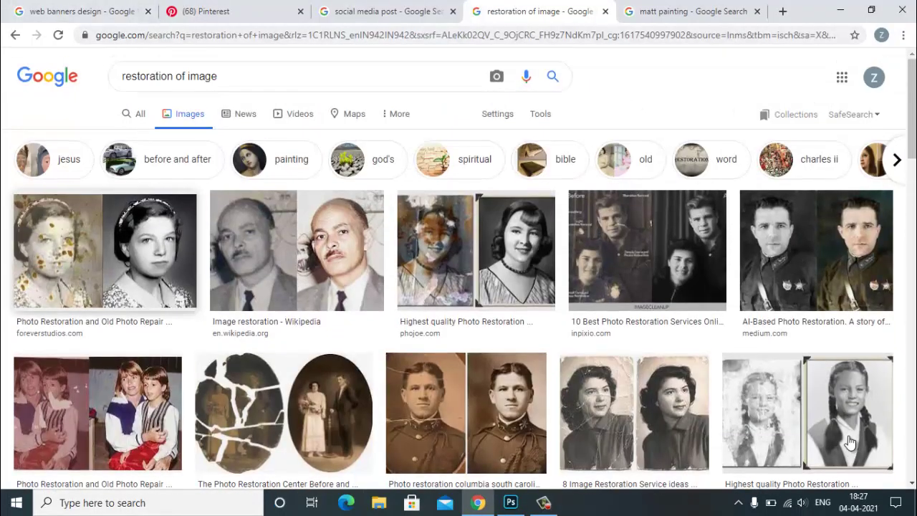
{"action": "scroll", "coordinate": [106, 230], "scroll_direction": "down", "scroll_amount": 3}
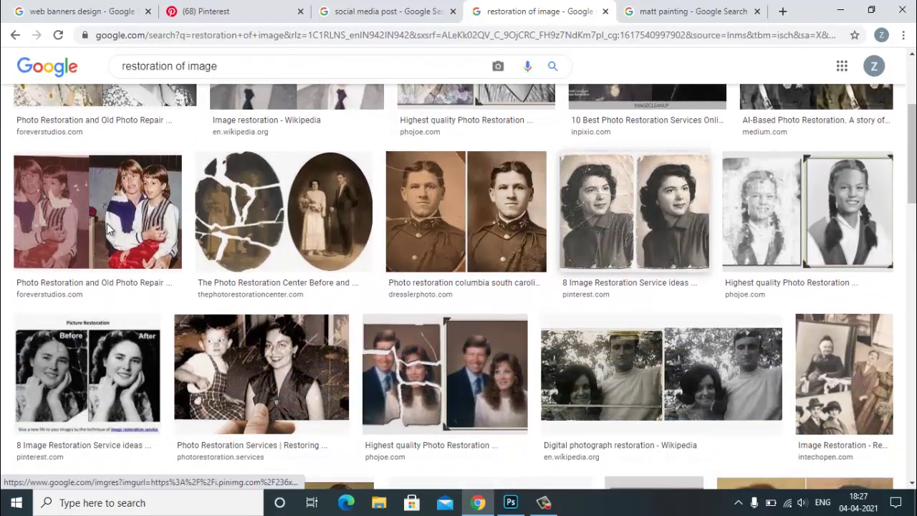
{"action": "left_click", "coordinate": [637, 206]}
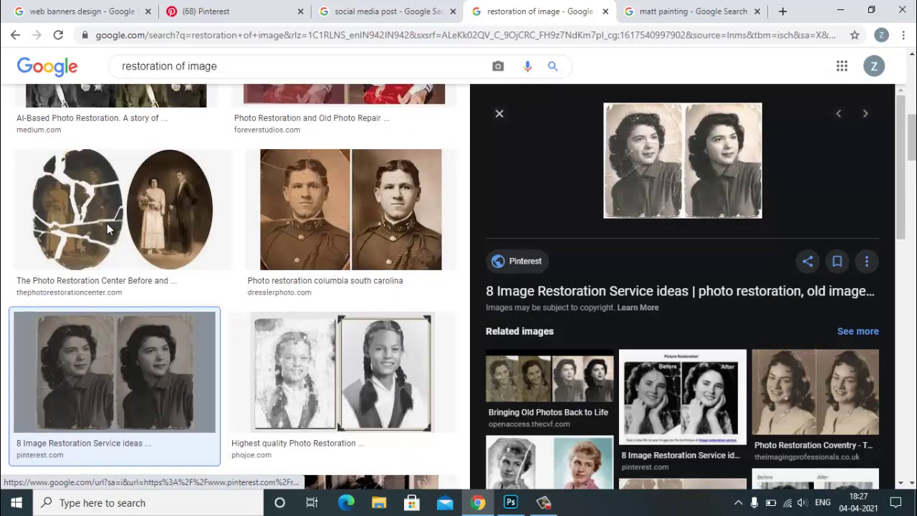
{"action": "scroll", "coordinate": [107, 228], "scroll_direction": "up", "scroll_amount": 4}
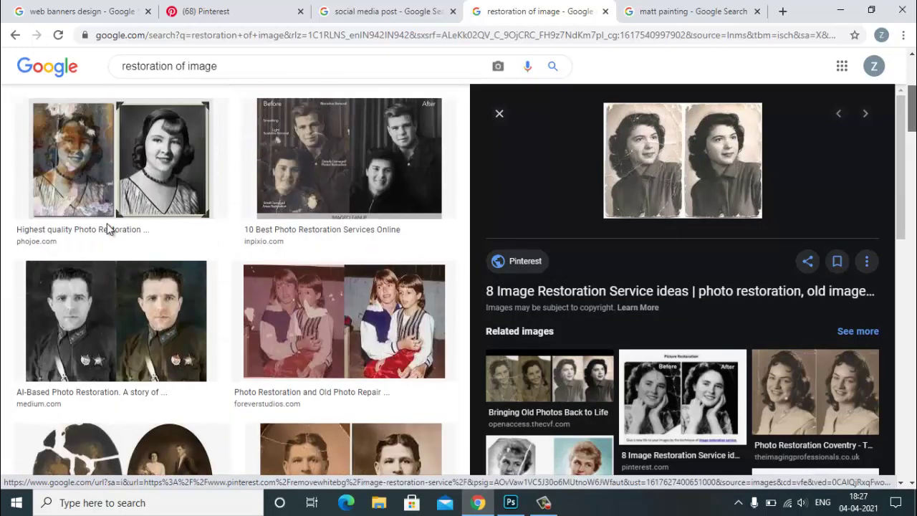
Browse the photo restoration results and preview Process One's before-and-after portrait of the woman in the pink blouse.
{"action": "scroll", "coordinate": [106, 229], "scroll_direction": "up", "scroll_amount": 1}
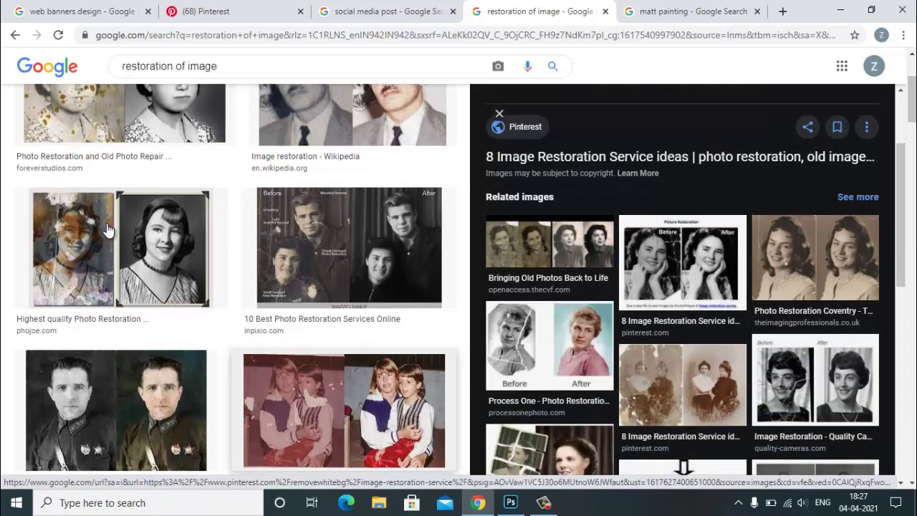
{"action": "scroll", "coordinate": [107, 229], "scroll_direction": "down", "scroll_amount": 2}
{"action": "left_click", "coordinate": [549, 345]}
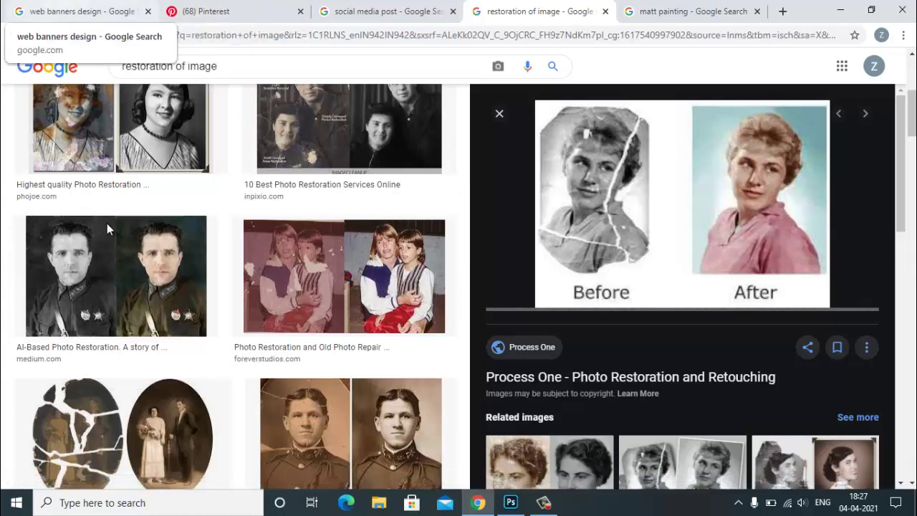
Switch to the "web banners design" search and browse its full set of image results.
{"action": "left_click", "coordinate": [82, 11]}
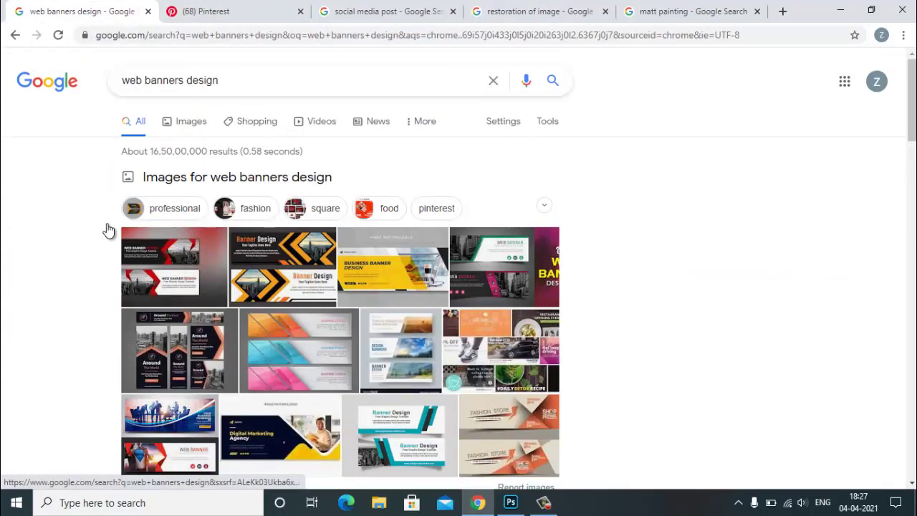
{"action": "scroll", "coordinate": [107, 228], "scroll_direction": "down", "scroll_amount": 5}
{"action": "scroll", "coordinate": [107, 228], "scroll_direction": "up", "scroll_amount": 5}
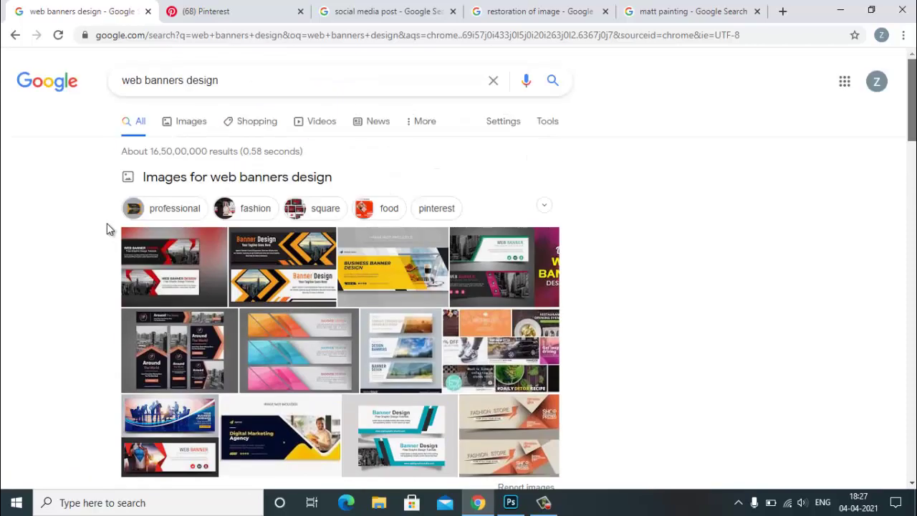
{"action": "scroll", "coordinate": [106, 228], "scroll_direction": "down", "scroll_amount": 1}
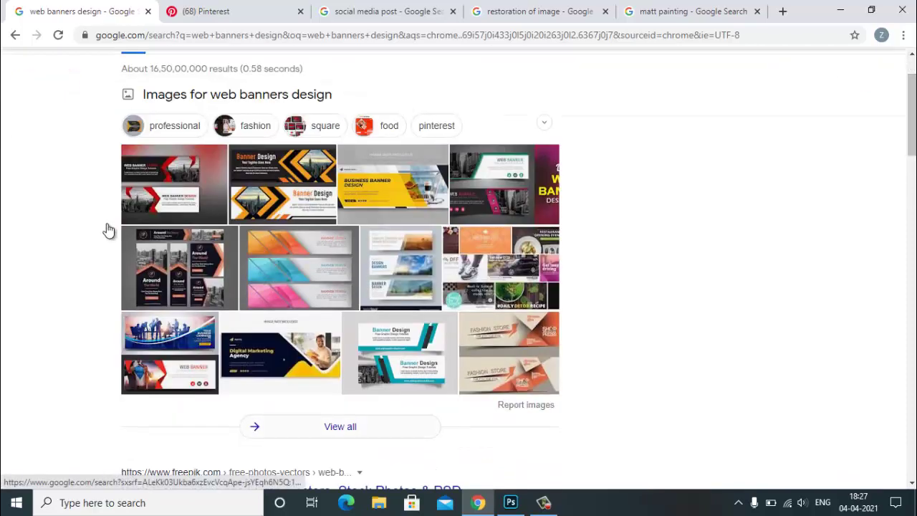
{"action": "left_click", "coordinate": [107, 229]}
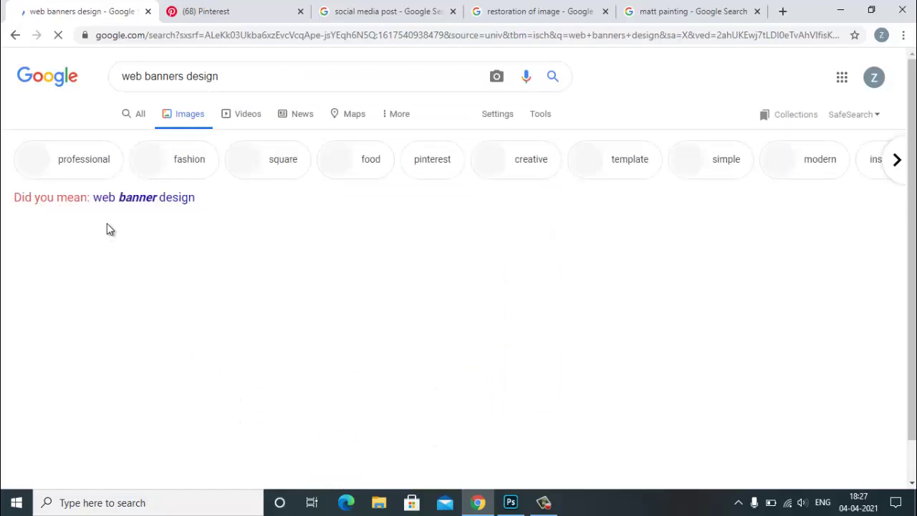
{"action": "scroll", "coordinate": [107, 230], "scroll_direction": "down", "scroll_amount": 4}
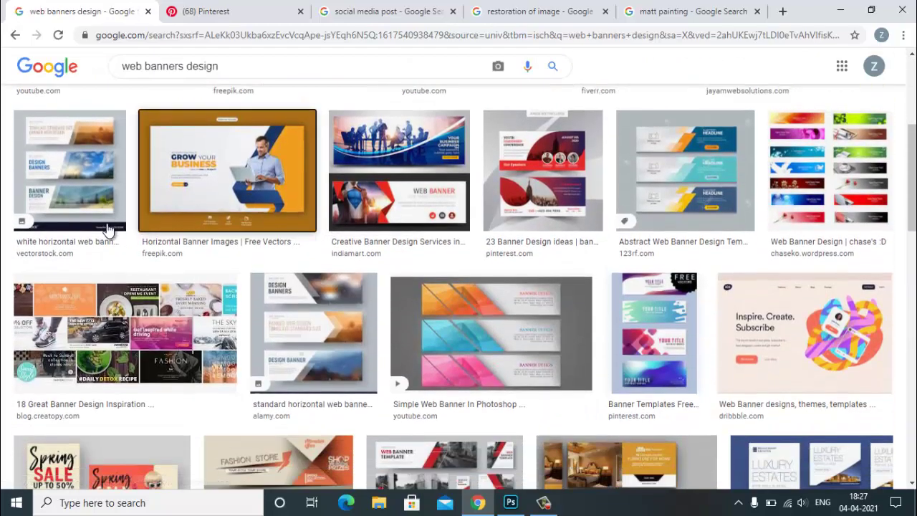
Preview the Freepik "Grow Your Business" banner and the Design TutsPlus "Spring Sale" banner.
{"action": "left_click", "coordinate": [159, 204]}
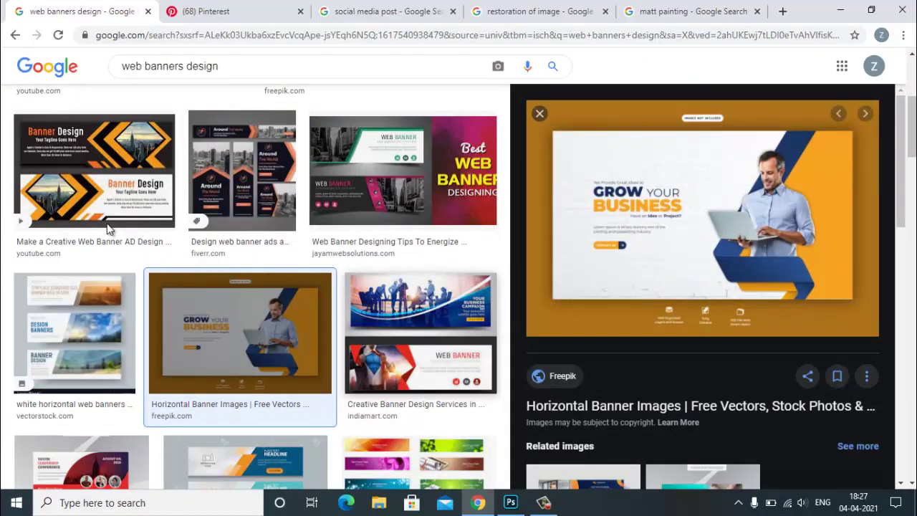
{"action": "scroll", "coordinate": [107, 229], "scroll_direction": "down", "scroll_amount": 5}
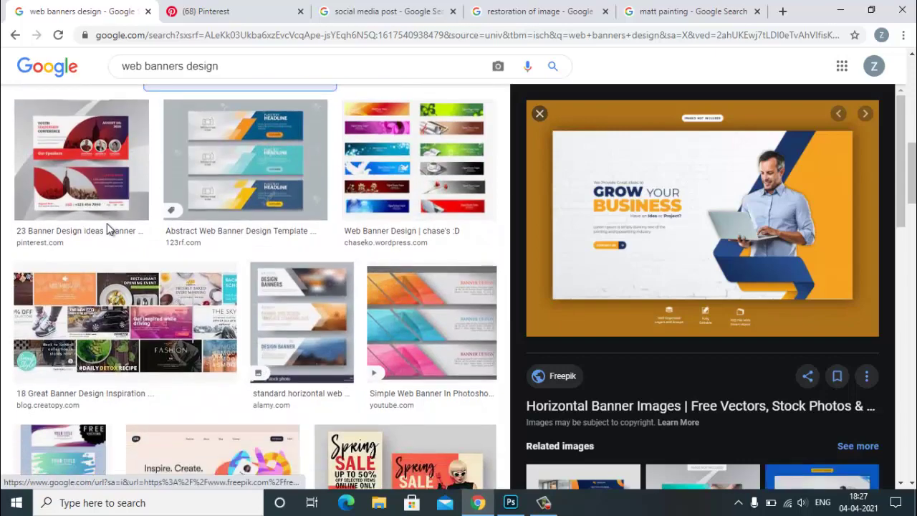
{"action": "scroll", "coordinate": [107, 228], "scroll_direction": "down", "scroll_amount": 2}
{"action": "key", "text": "Return"}
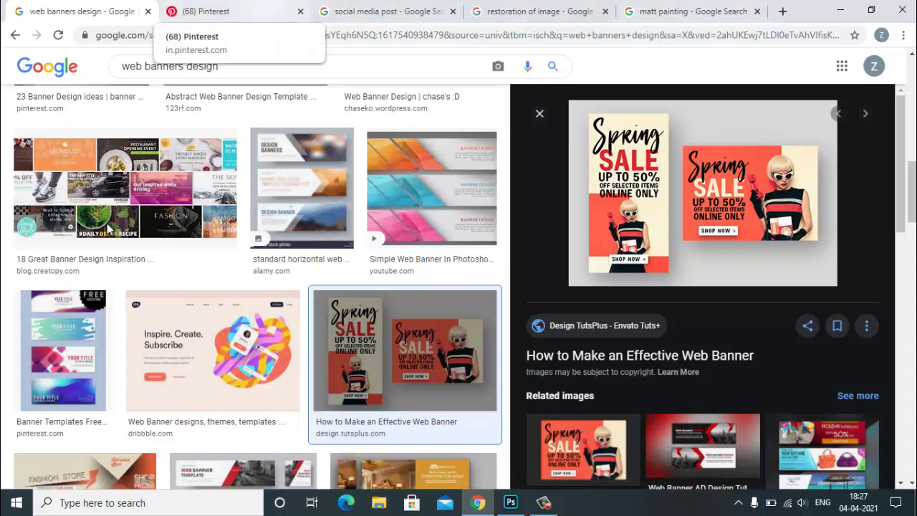
Switch to the Pinterest home feed, open the Nature magazine cover template pin and view its related designs.
{"action": "key", "text": "ctrl+Tab"}
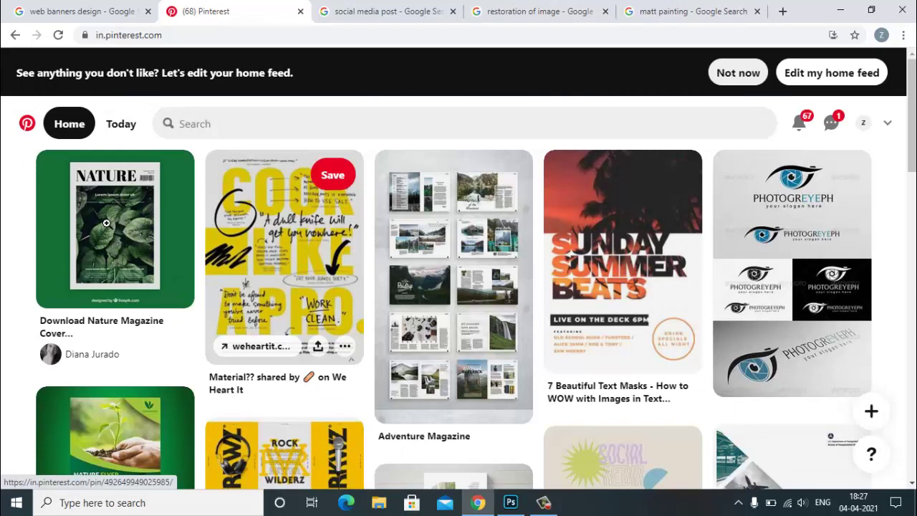
{"action": "scroll", "coordinate": [106, 224], "scroll_direction": "down", "scroll_amount": 1}
{"action": "scroll", "coordinate": [108, 226], "scroll_direction": "up", "scroll_amount": 1}
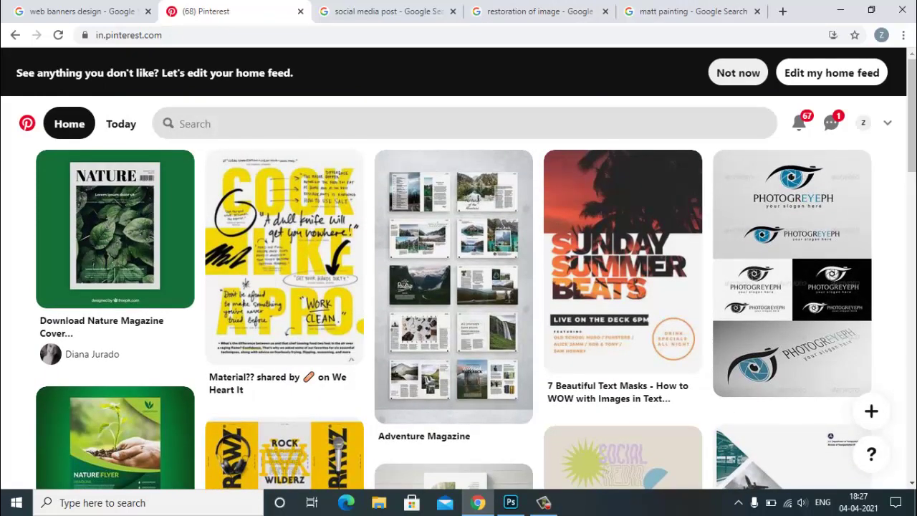
{"action": "left_click", "coordinate": [287, 124]}
{"action": "left_click", "coordinate": [107, 222]}
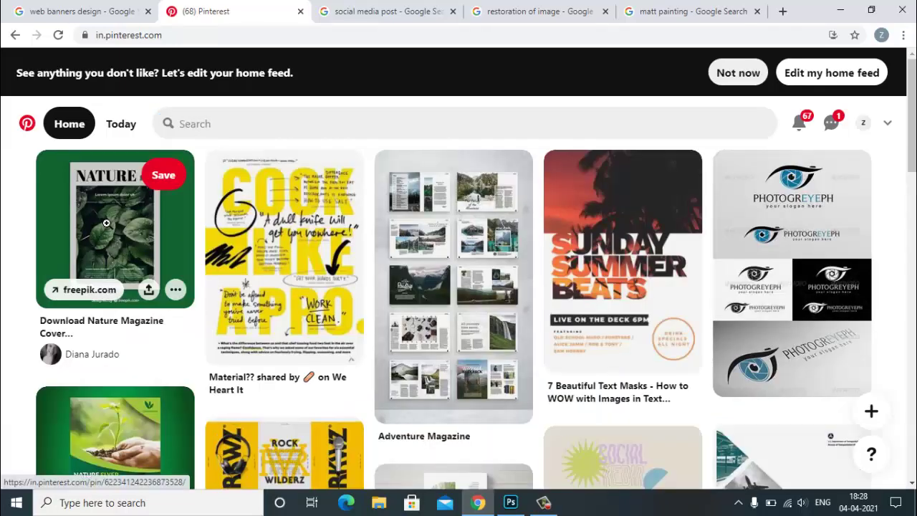
{"action": "left_click", "coordinate": [106, 224]}
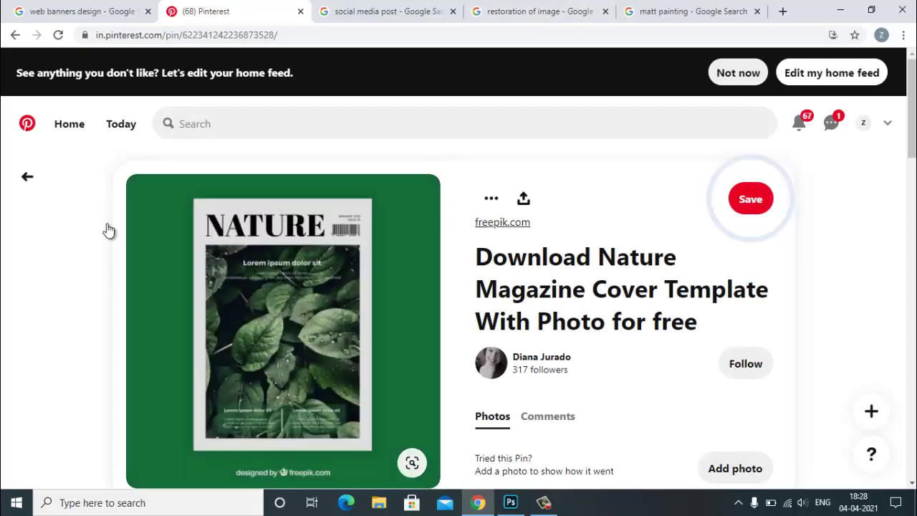
{"action": "scroll", "coordinate": [107, 230], "scroll_direction": "down", "scroll_amount": 3}
Browse the image results for "social media post" and preview the red shoe "Big Sale" design from YouTube.
{"action": "key", "text": "ctrl+Tab"}
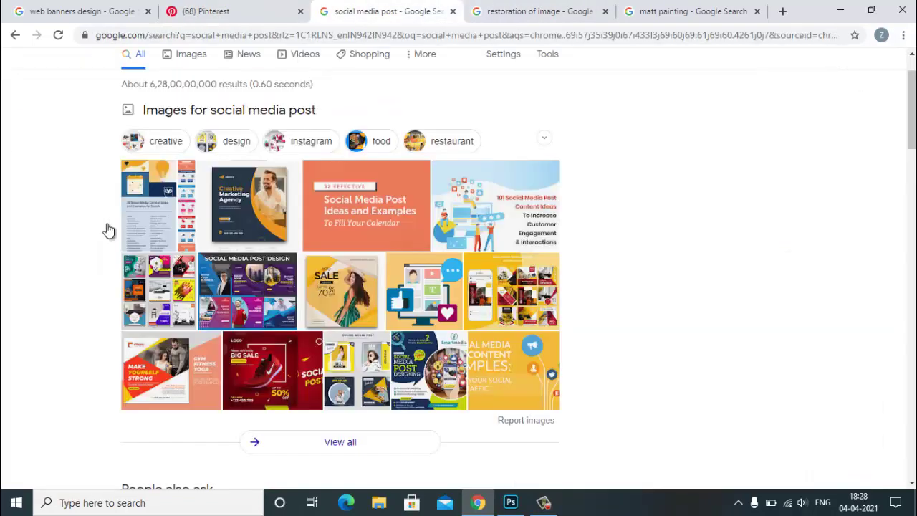
{"action": "left_click", "coordinate": [108, 229]}
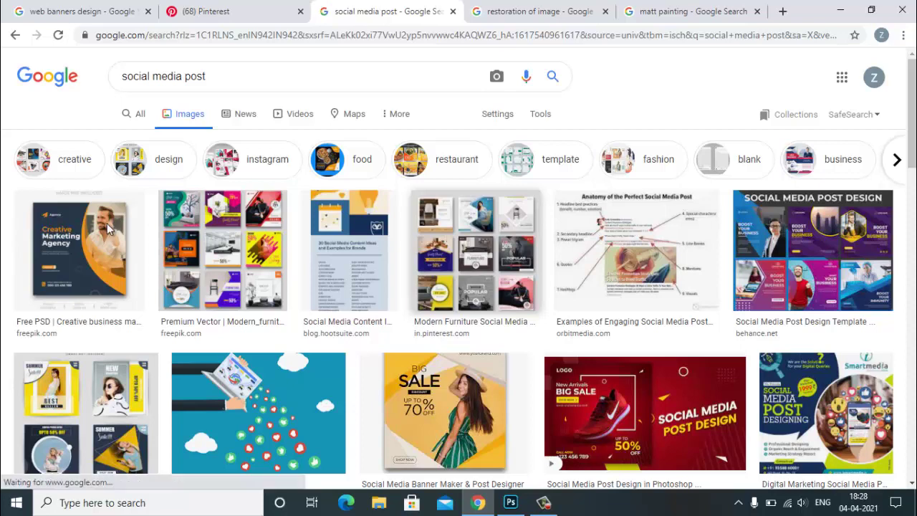
{"action": "scroll", "coordinate": [106, 223], "scroll_direction": "down", "scroll_amount": 1}
{"action": "scroll", "coordinate": [106, 227], "scroll_direction": "down", "scroll_amount": 3}
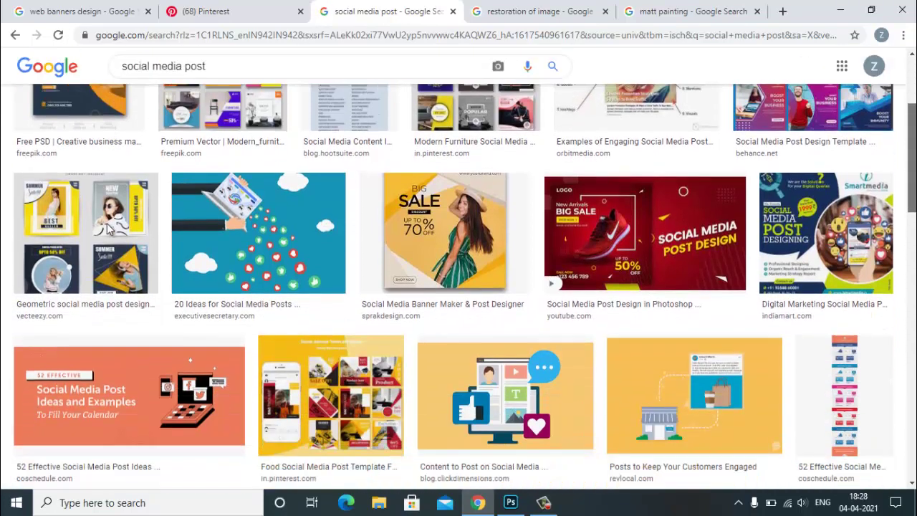
{"action": "scroll", "coordinate": [108, 230], "scroll_direction": "down", "scroll_amount": 2}
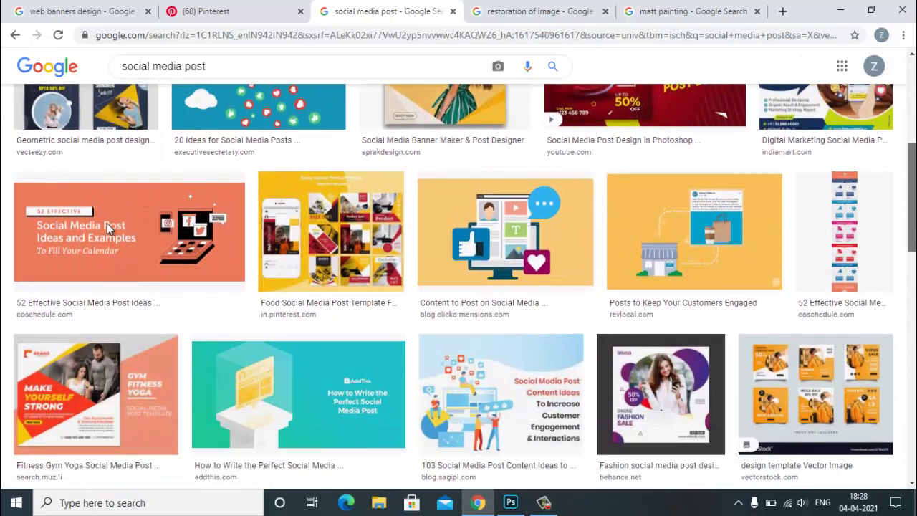
{"action": "scroll", "coordinate": [108, 229], "scroll_direction": "up", "scroll_amount": 4}
{"action": "scroll", "coordinate": [106, 225], "scroll_direction": "down", "scroll_amount": 2}
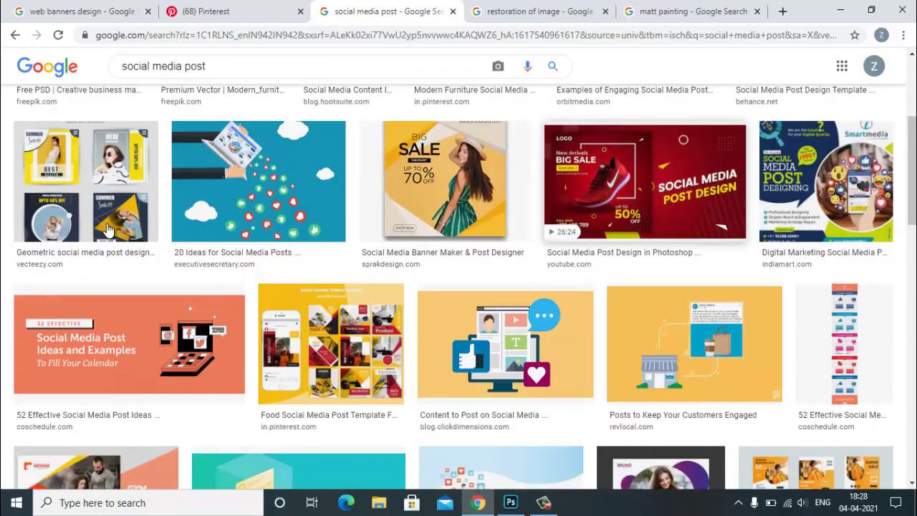
{"action": "left_click", "coordinate": [647, 182]}
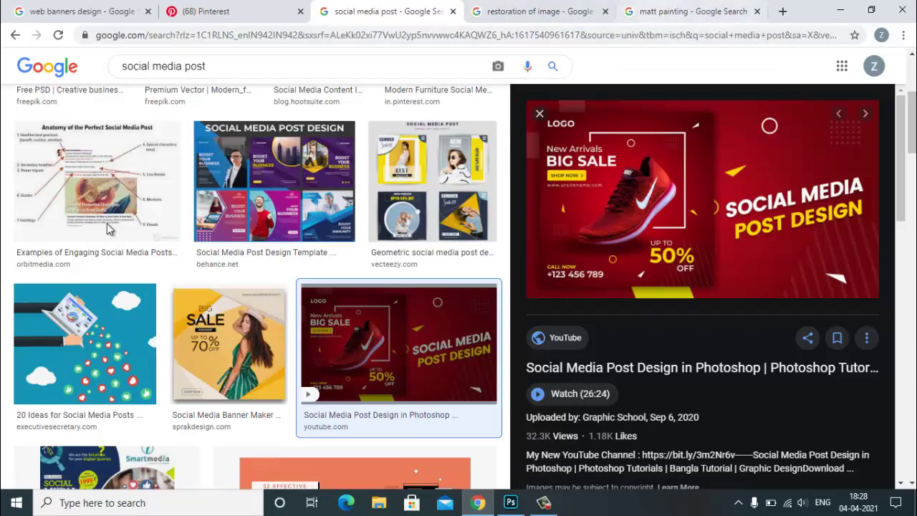
Switch to the "matt painting" search and examine the matte painting examples in its image results.
{"action": "left_click", "coordinate": [667, 11]}
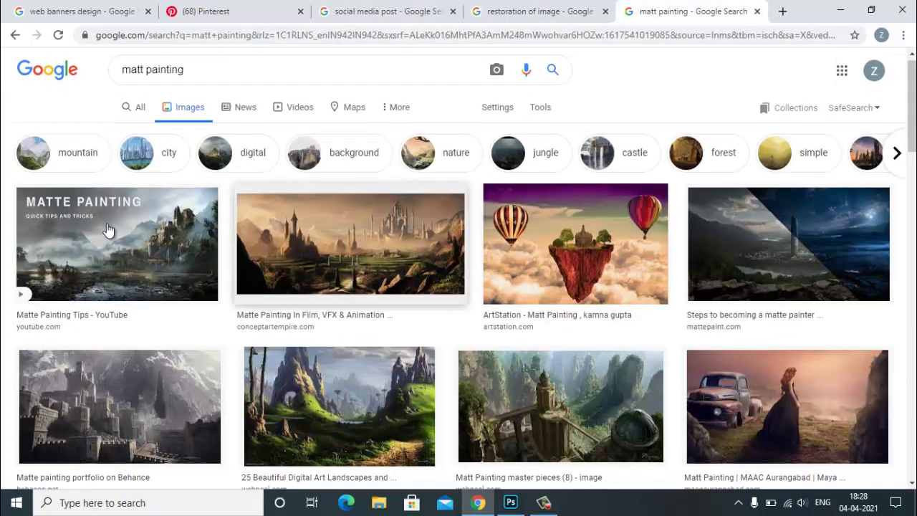
{"action": "scroll", "coordinate": [106, 223], "scroll_direction": "down", "scroll_amount": 4}
{"action": "scroll", "coordinate": [107, 229], "scroll_direction": "up", "scroll_amount": 4}
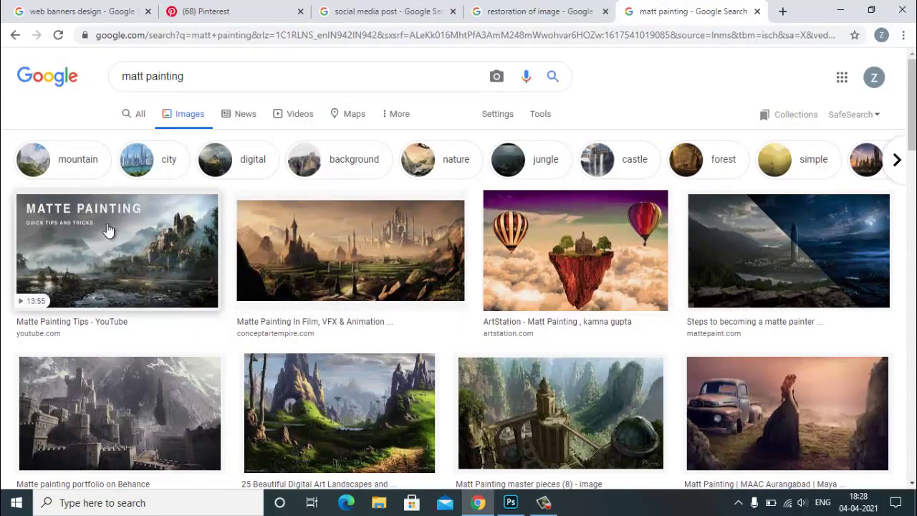
{"action": "scroll", "coordinate": [107, 229], "scroll_direction": "down", "scroll_amount": 4}
{"action": "scroll", "coordinate": [107, 229], "scroll_direction": "up", "scroll_amount": 1}
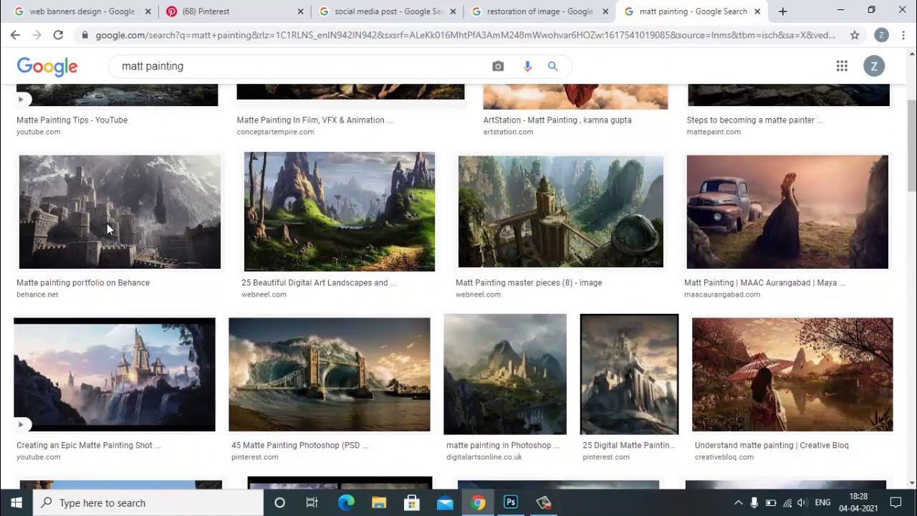
{"action": "scroll", "coordinate": [107, 229], "scroll_direction": "down", "scroll_amount": 2}
{"action": "scroll", "coordinate": [106, 227], "scroll_direction": "down", "scroll_amount": 1}
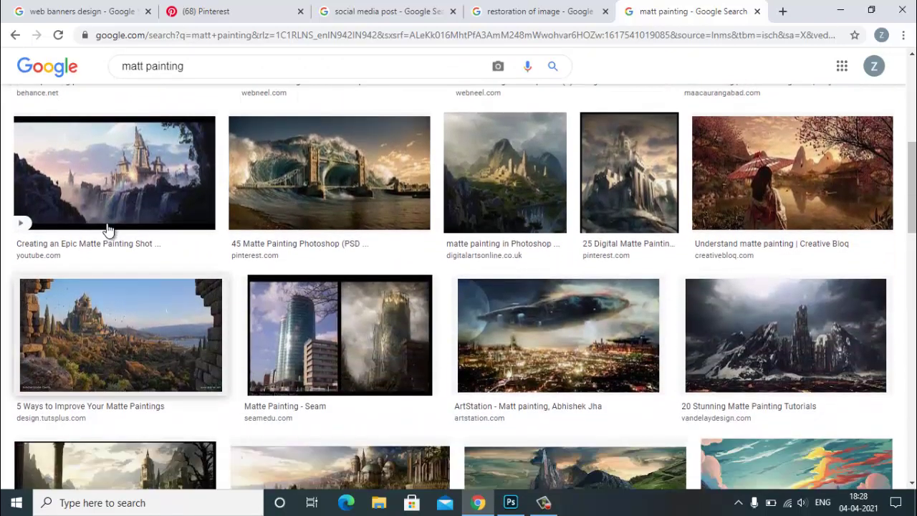
{"action": "scroll", "coordinate": [106, 228], "scroll_direction": "up", "scroll_amount": 6}
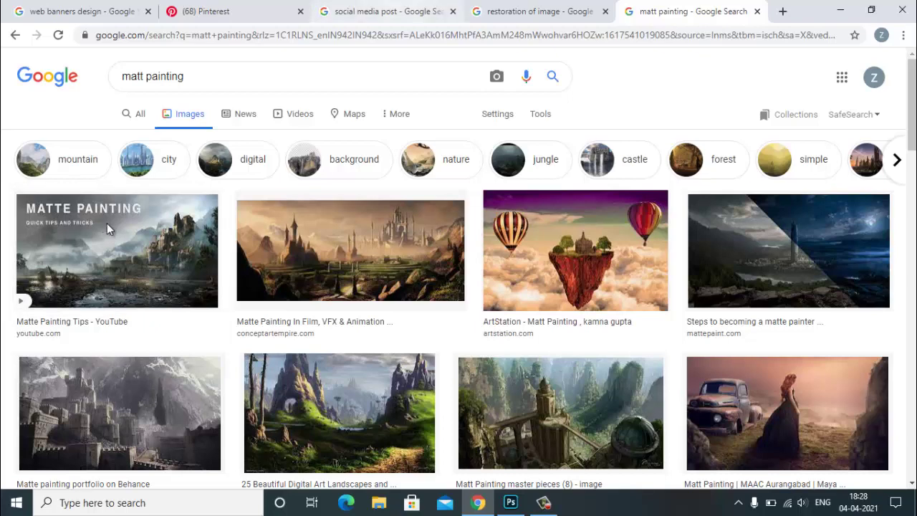
Leave the browser and switch back to the blank Untitled-1 document in Photoshop.
{"action": "key", "text": "ctrl+shift+Tab"}
{"action": "key", "text": "ctrl+shift+Tab"}
{"action": "key", "text": "ctrl+shift+Tab"}
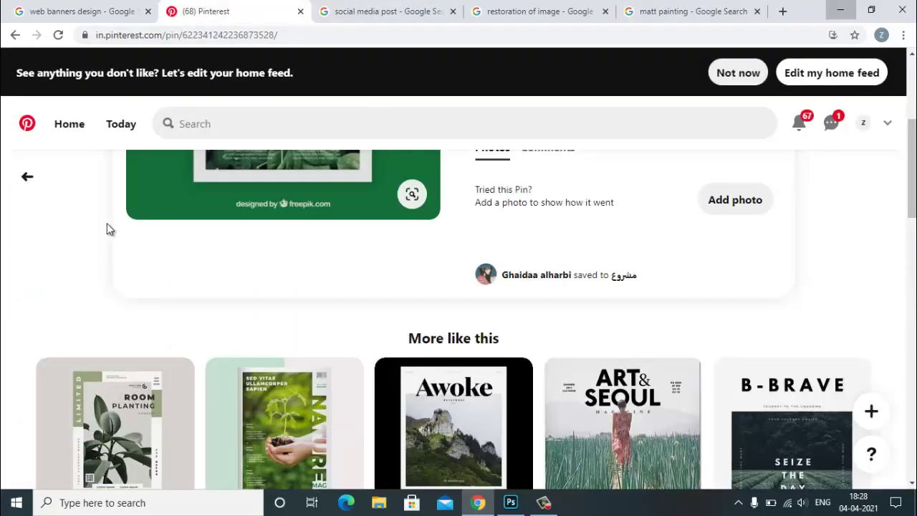
{"action": "key", "text": "super+d"}
{"action": "mouse_move", "coordinate": [510, 502]}
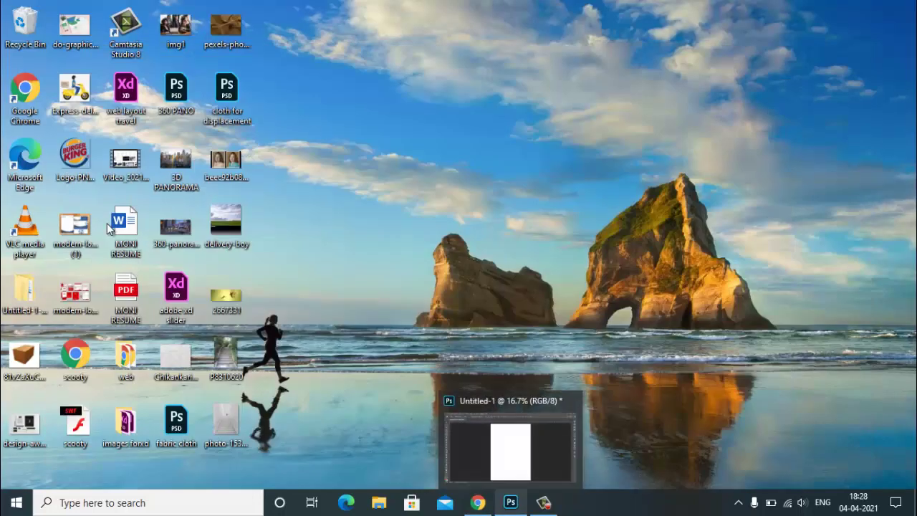
{"action": "left_click", "coordinate": [510, 502]}
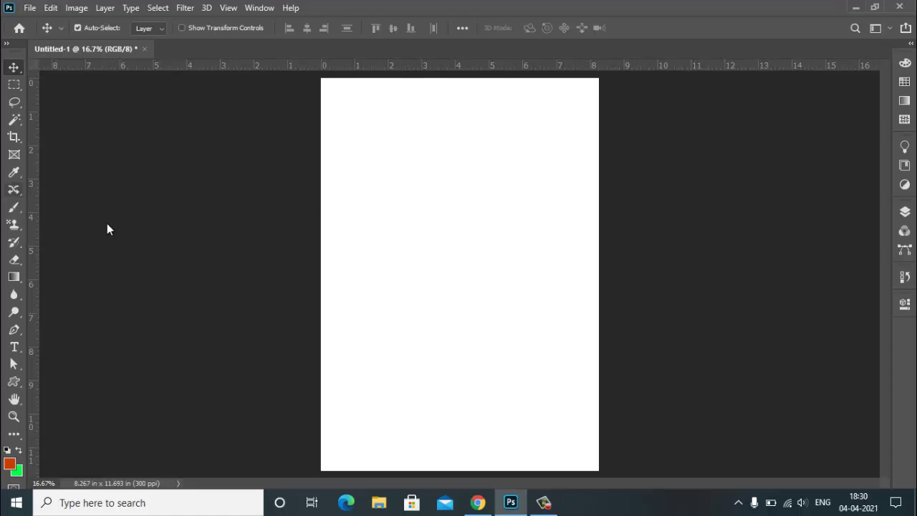
{"action": "key", "text": "alt+f"}
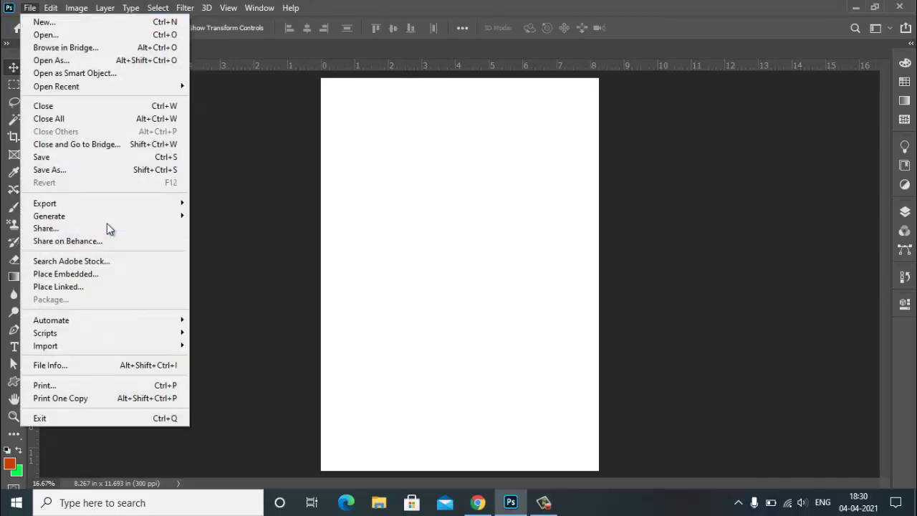
{"action": "key", "text": "Escape"}
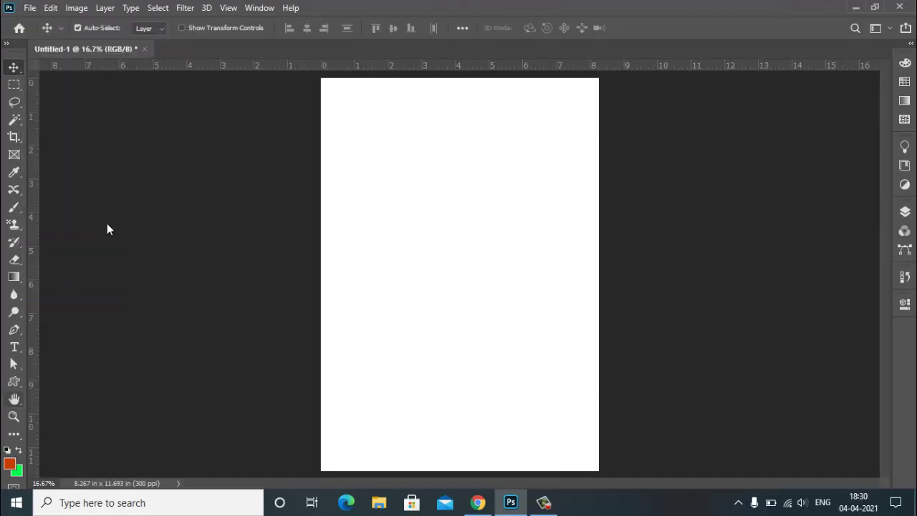
Draw an orange rectangle about 984 by 727 px in the upper middle of the page with the Rectangle Tool.
{"action": "key", "text": "u"}
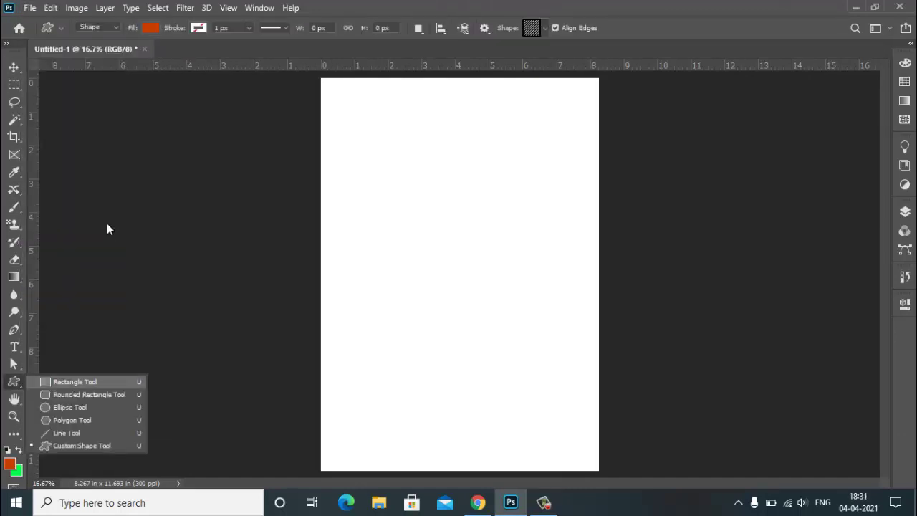
{"action": "key", "text": "shift+u"}
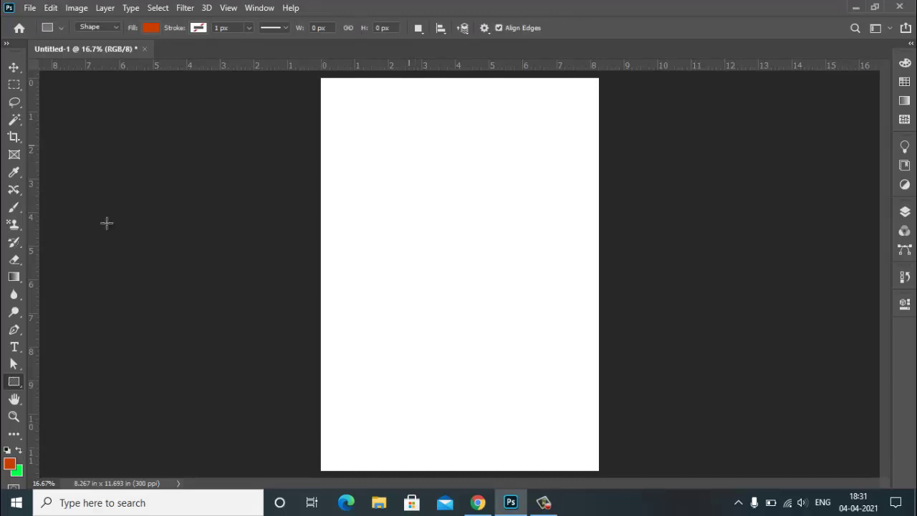
{"action": "left_click_drag", "start_coordinate": [405, 142], "coordinate": [516, 224]}
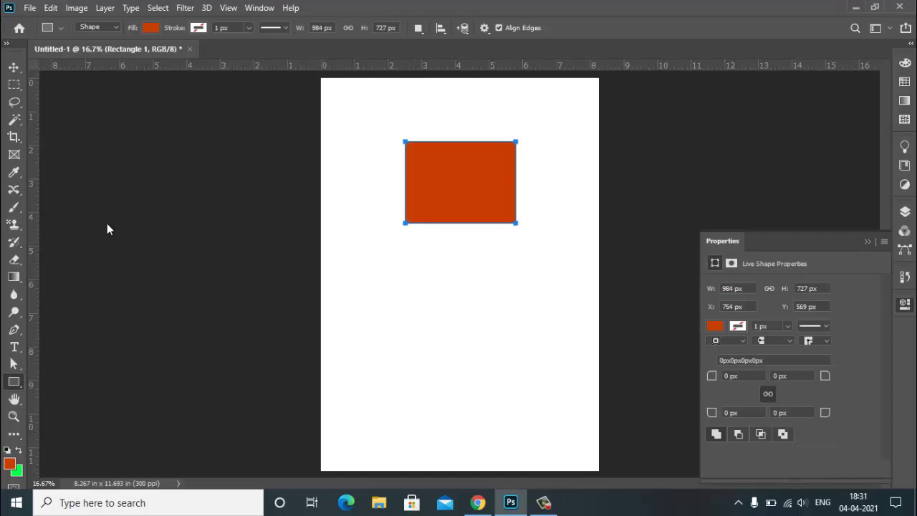
Show the layer list and inspect the rectangle layer's solid fill color and its available layer commands.
{"action": "key", "text": "F7"}
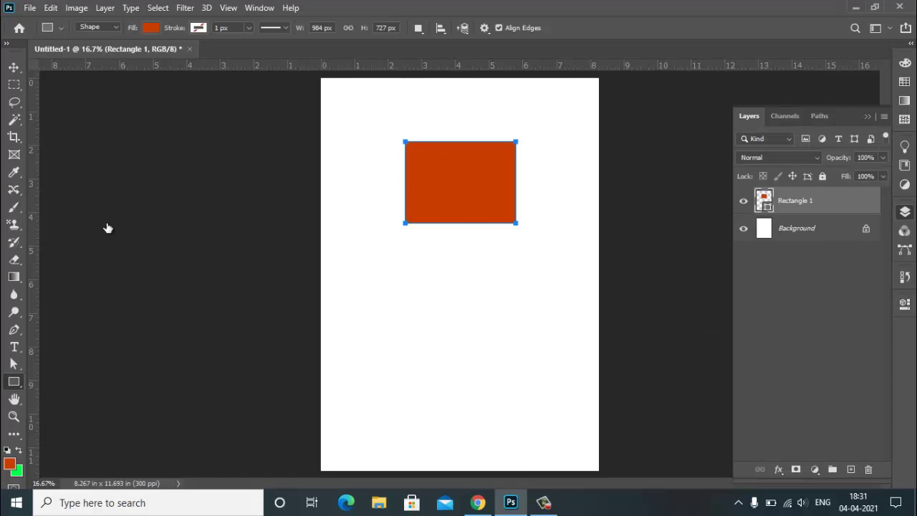
{"action": "double_click", "coordinate": [764, 201]}
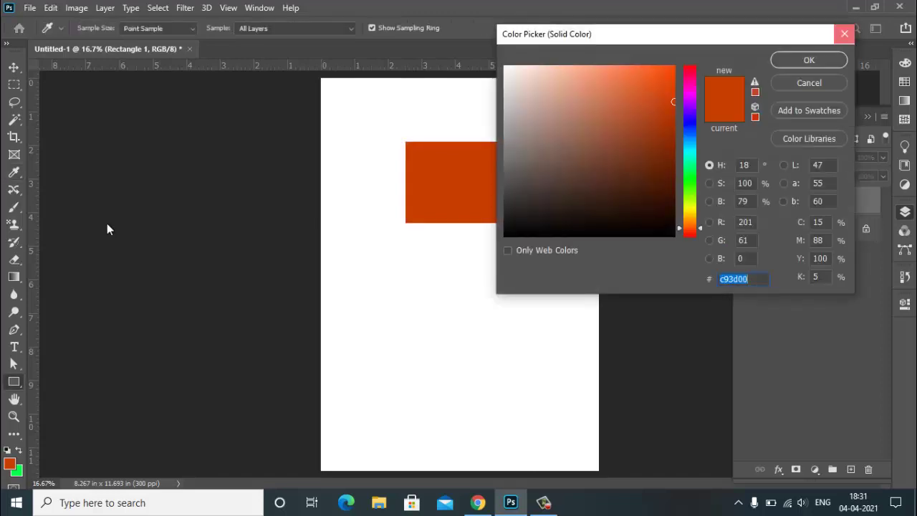
{"action": "key", "text": "Return"}
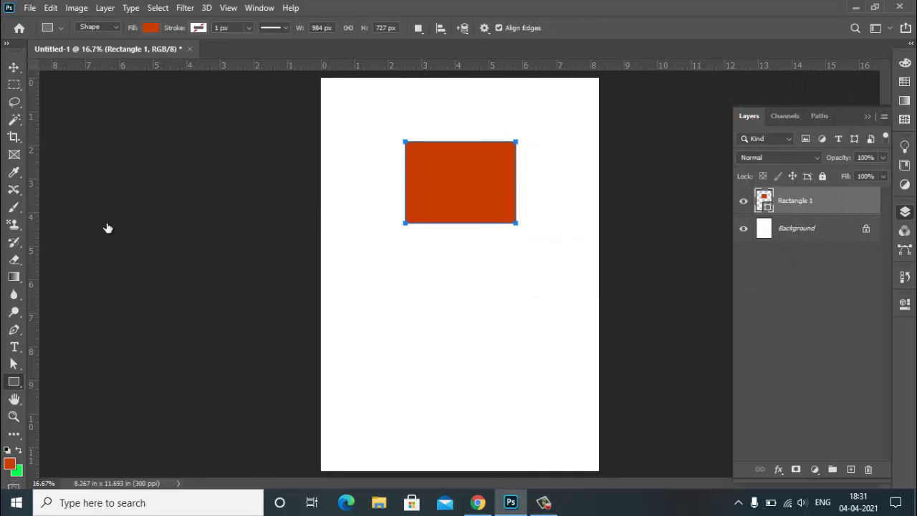
{"action": "right_click", "coordinate": [824, 201]}
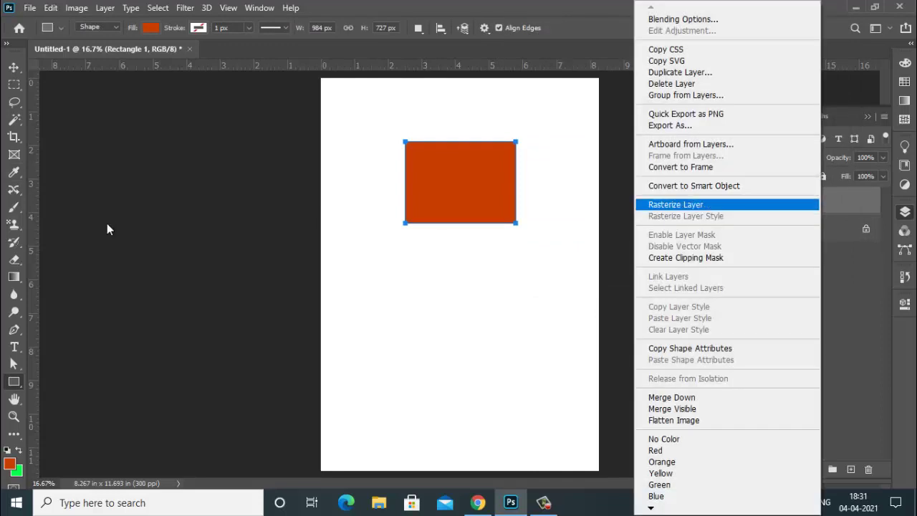
{"action": "key", "text": "Escape"}
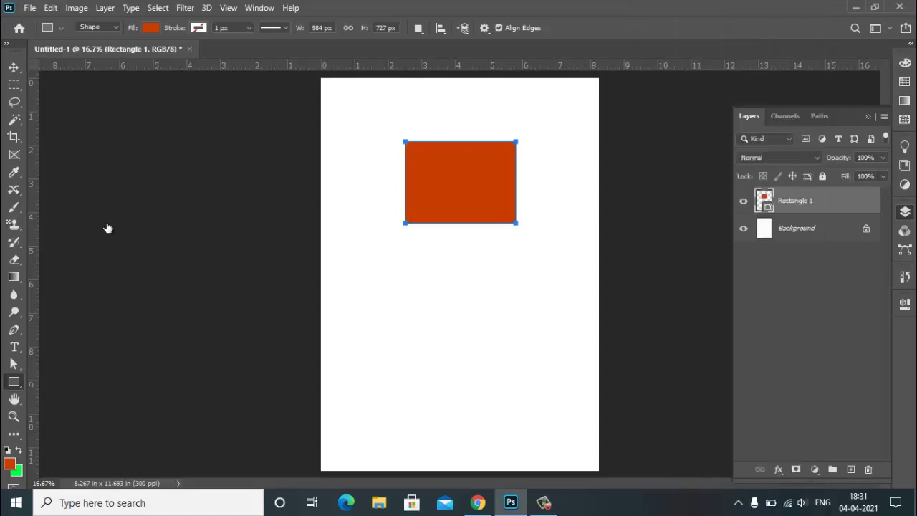
Move the orange rectangle a little down the page with the Move Tool, and delete it from the document.
{"action": "key", "text": "v"}
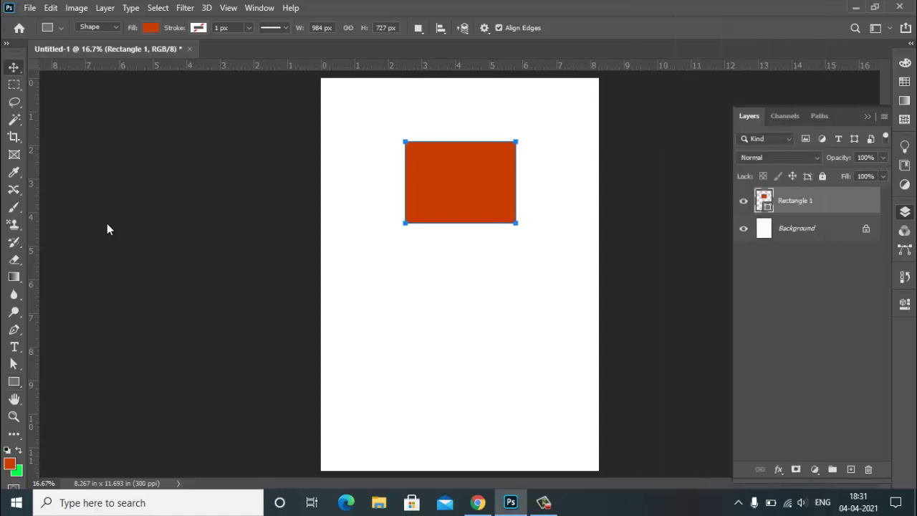
{"action": "left_click_drag", "start_coordinate": [476, 185], "coordinate": [482, 226]}
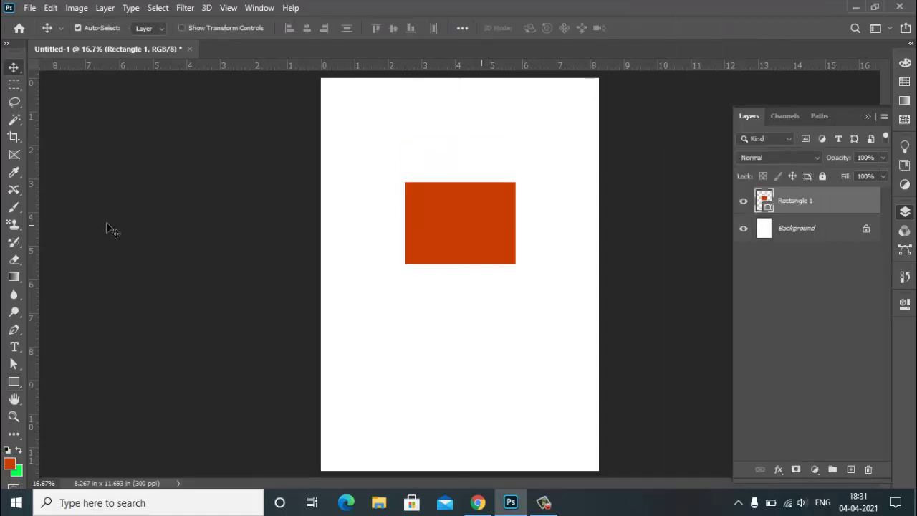
{"action": "key", "text": "Delete"}
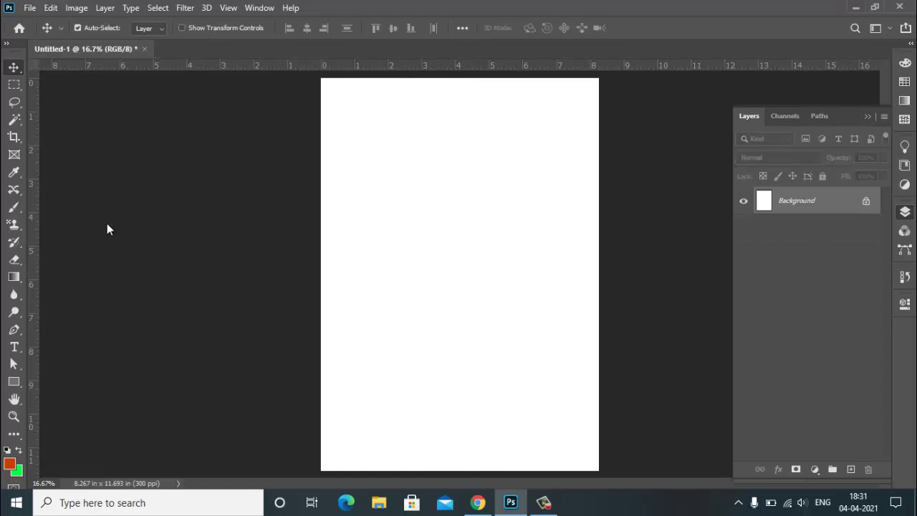
{"action": "key", "text": "F7"}
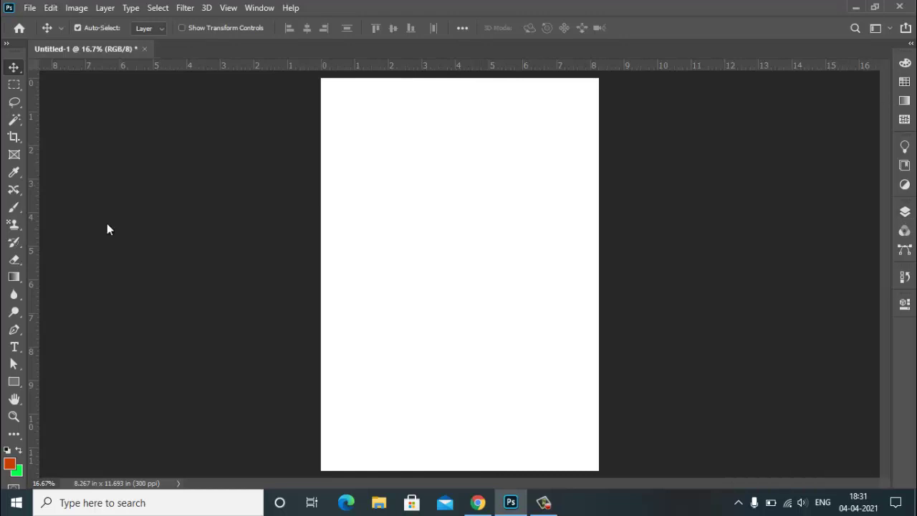